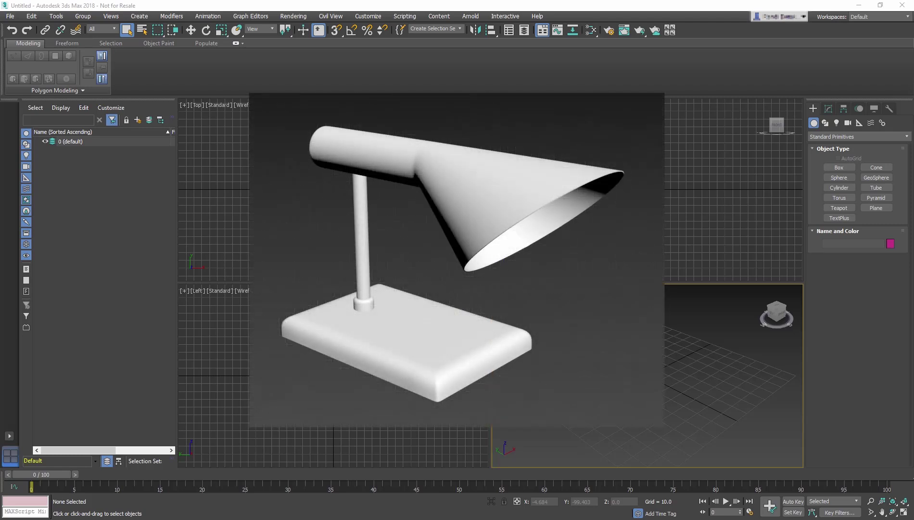
Open BasicLamp001.max from the 06_Modeling folder
click(10, 16)
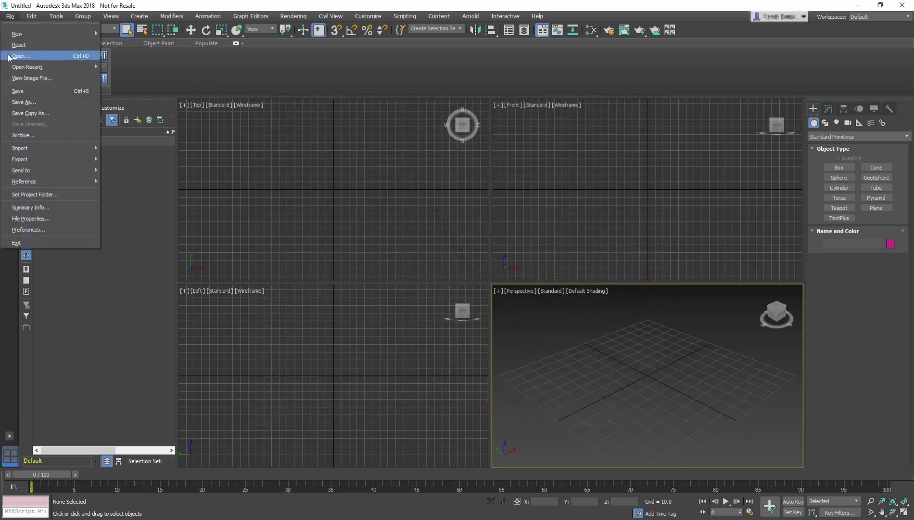
click(10, 58)
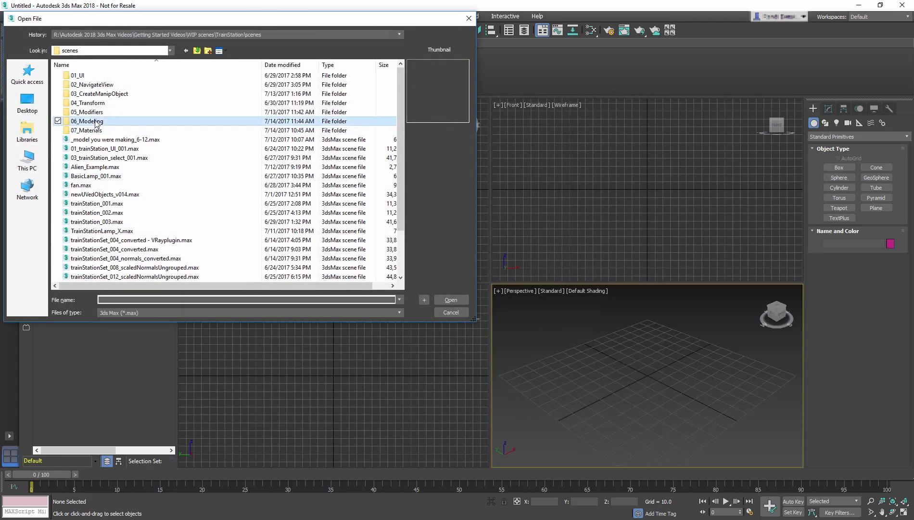
double_click(87, 121)
click(94, 103)
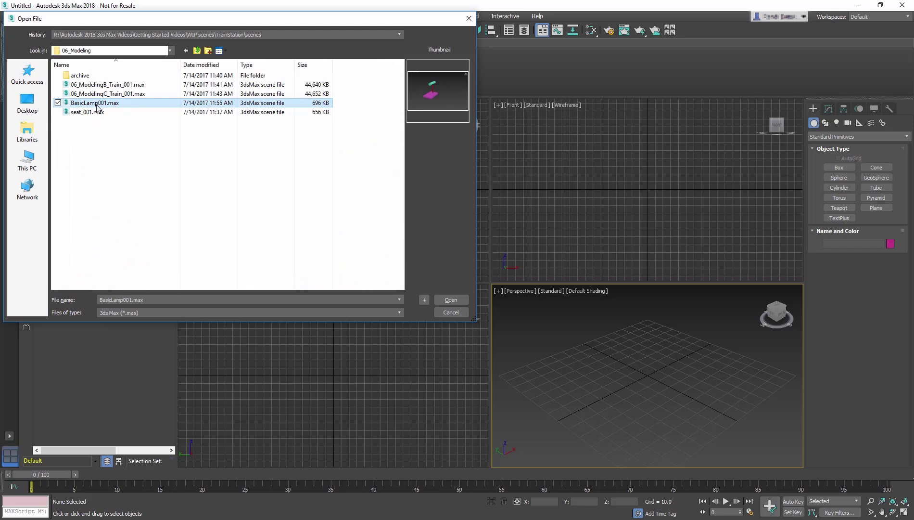
double_click(95, 103)
Maximize the Perspective view, frame the lamp, and turn on Edged Faces
key(alt+w)
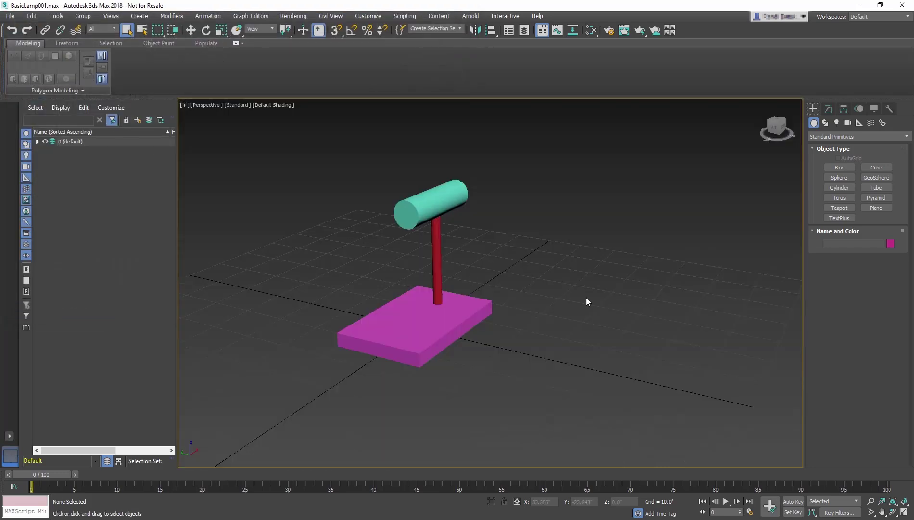
alt+middle_drag(595, 292, 575, 291)
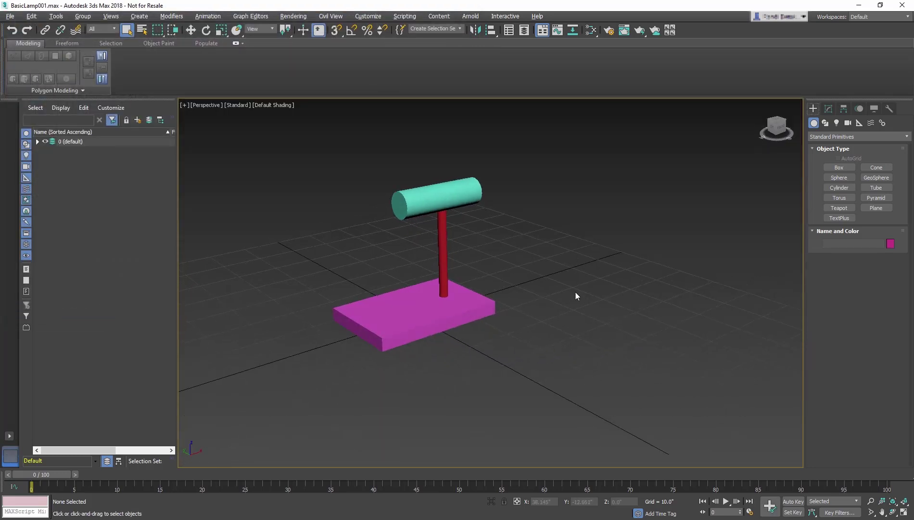
scroll(633, 300, up, 2)
middle_drag(633, 300, 729, 322)
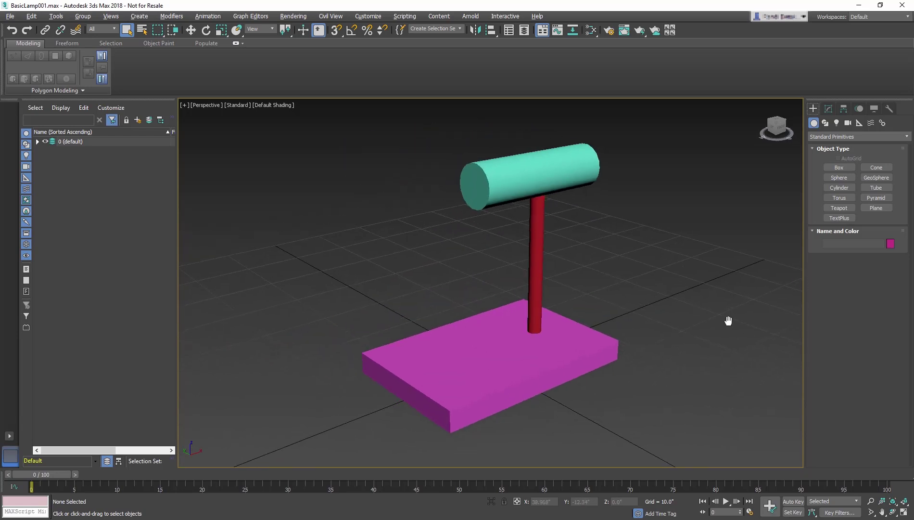
key(F4)
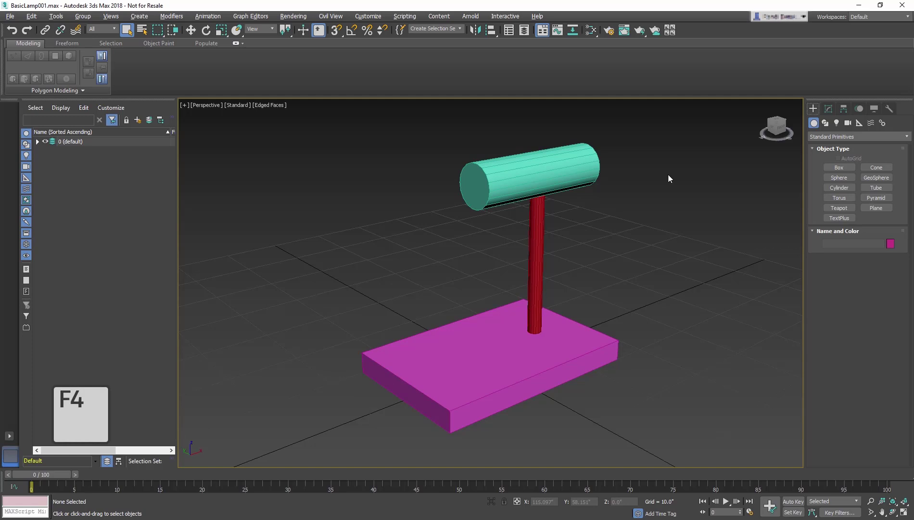
Frame the pink LampBase_001 and convert it to an Editable Poly
click(570, 345)
key(z)
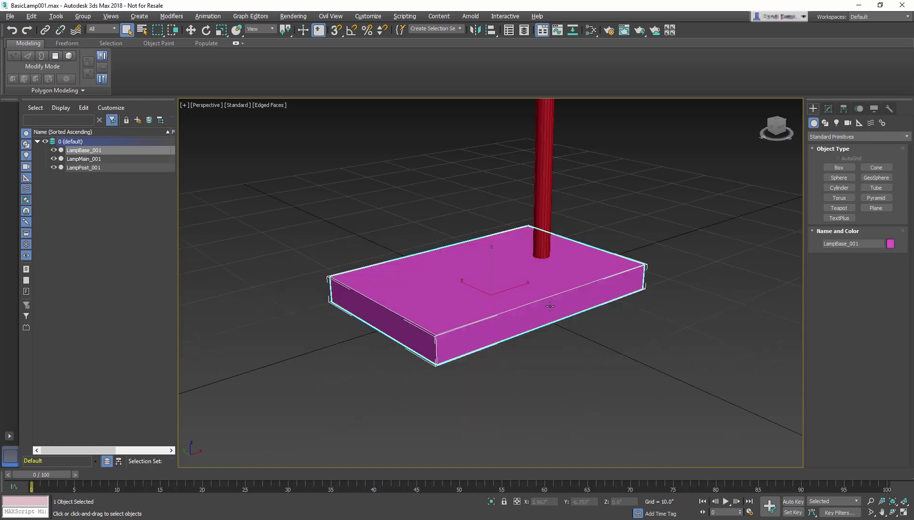
key(z)
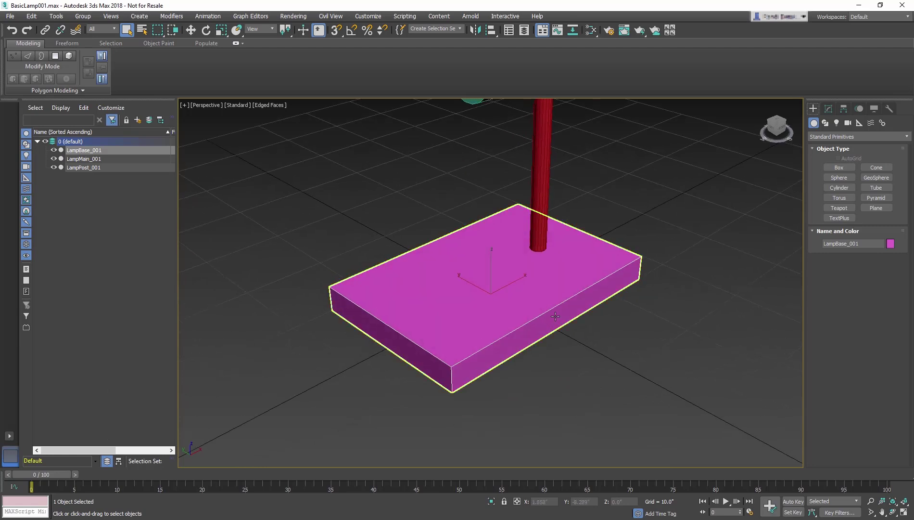
click(55, 90)
click(37, 114)
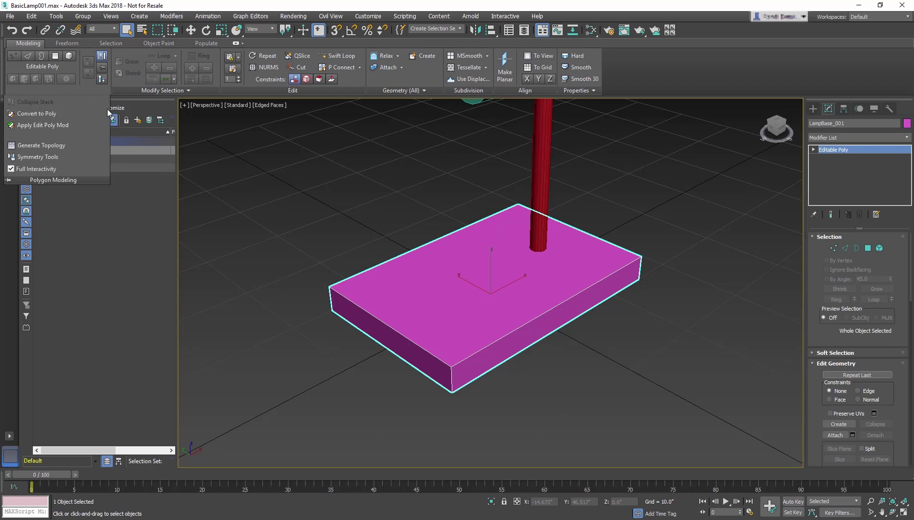
click(214, 147)
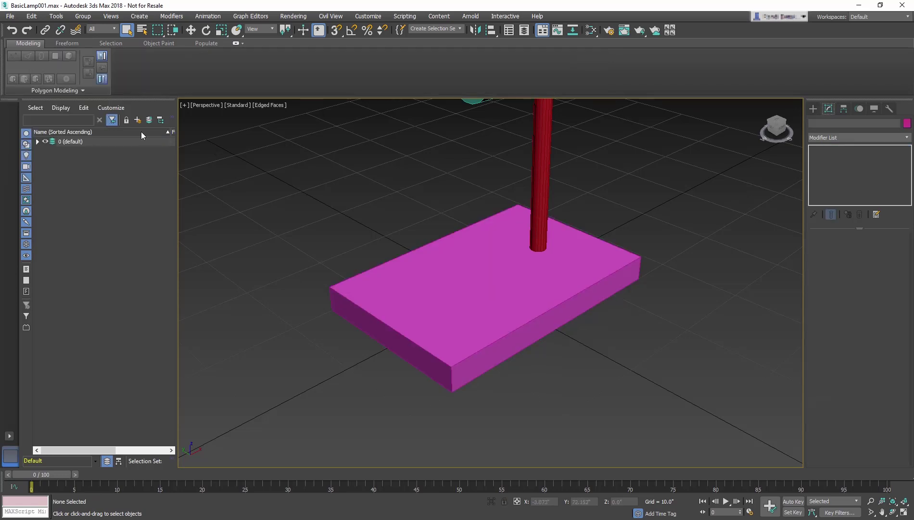
Select LampBase_001's four top perimeter edges in Edge sub-object mode
click(429, 286)
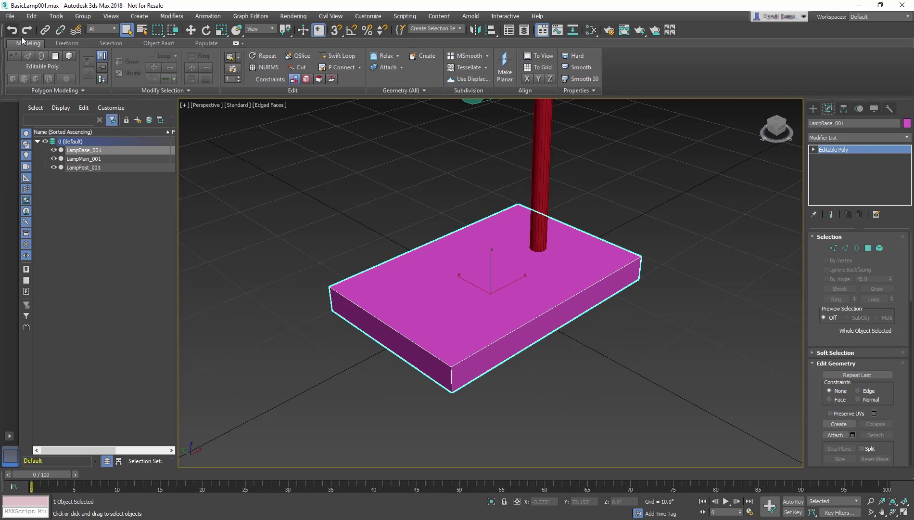
click(33, 57)
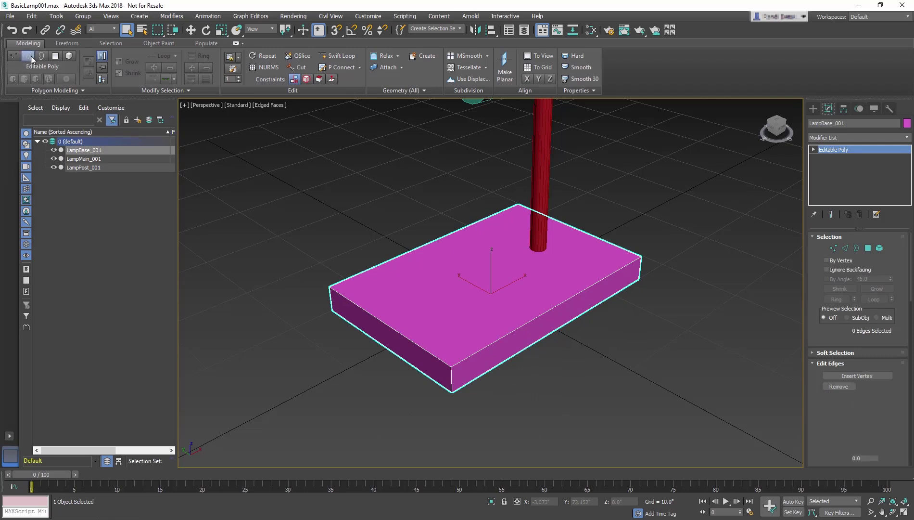
ctrl+click(388, 325)
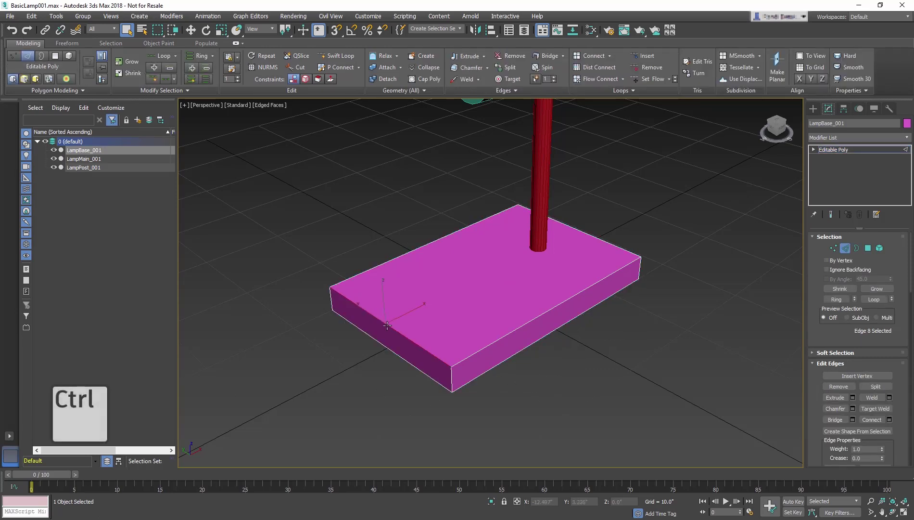
ctrl+click(398, 270)
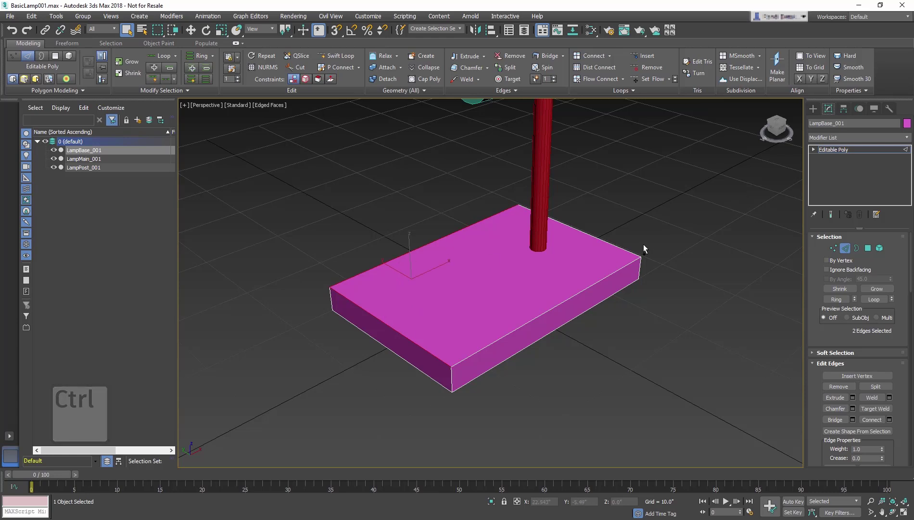
ctrl+click(620, 246)
ctrl+click(604, 280)
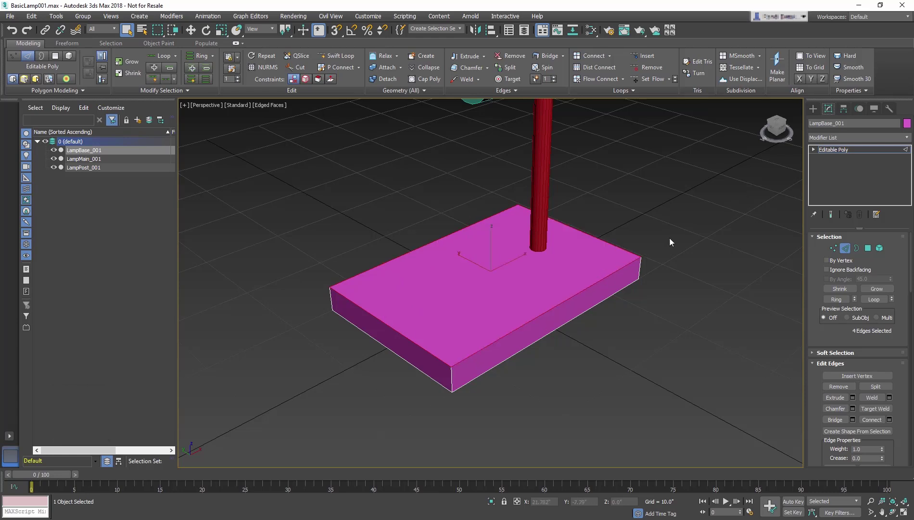
Chamfer the base's four top rim edges by 2.0 with 4 segments
click(487, 68)
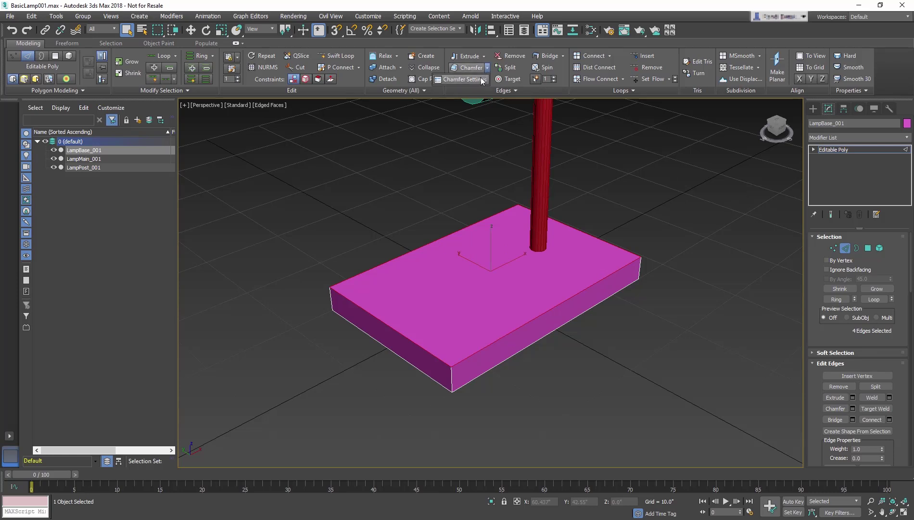
click(464, 78)
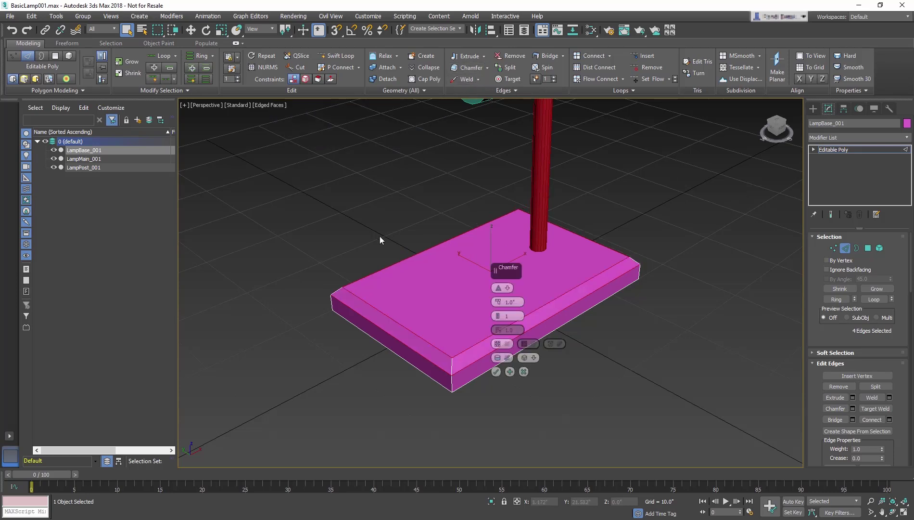
double_click(510, 302)
text(2)
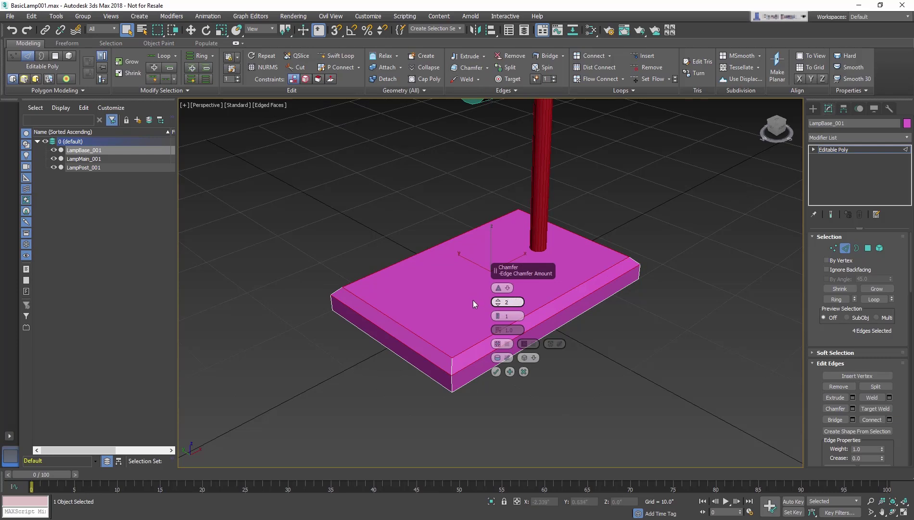
key(Return)
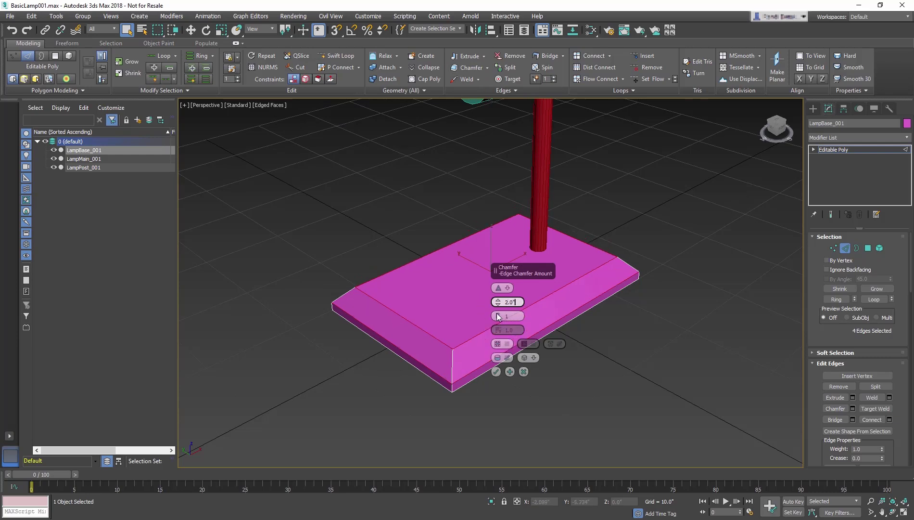
click(498, 314)
click(498, 314)
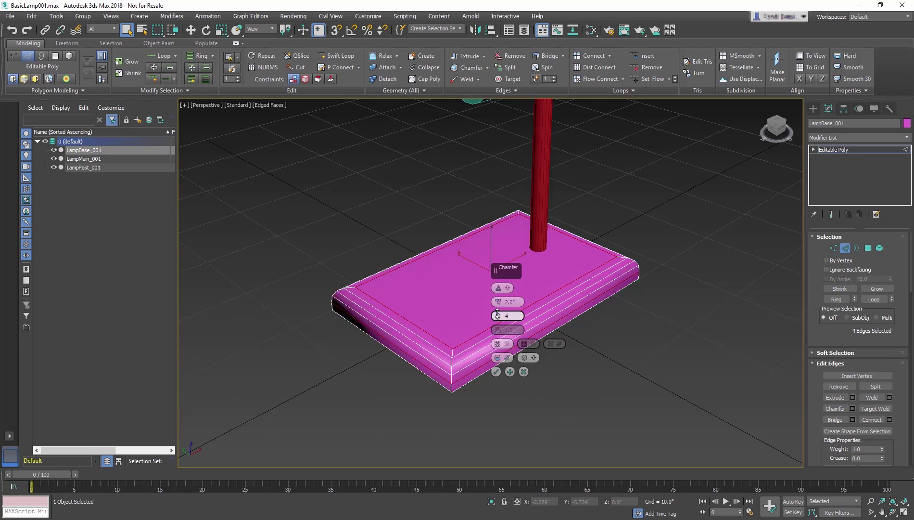
click(497, 372)
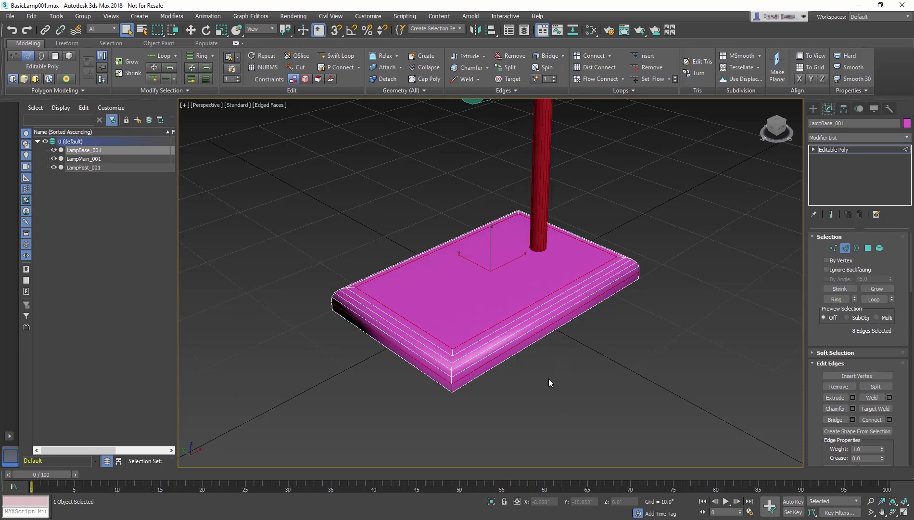
Select the teal LampMain_001 cylinder and convert it to an Editable Poly
key(2)
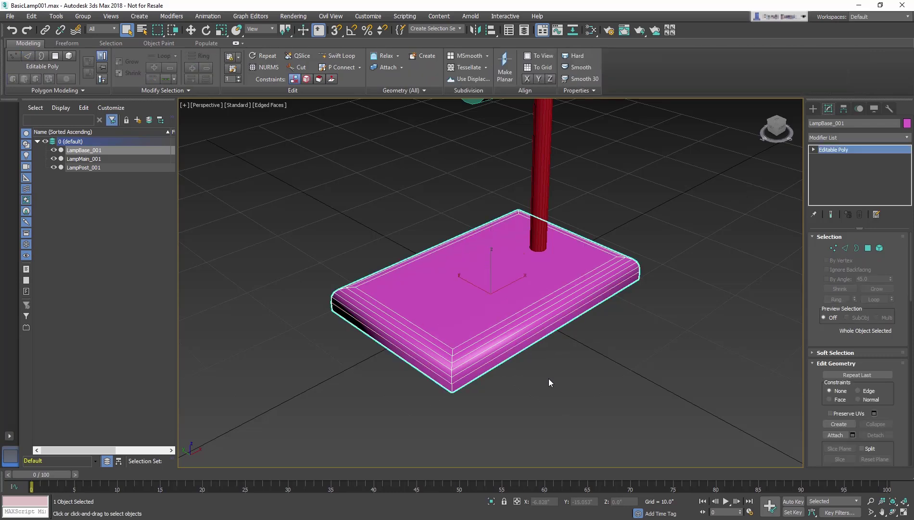
mouse_move(549, 378)
alt+middle_down()
mouse_move(636, 366)
mouse_move(547, 365)
alt+middle_up()
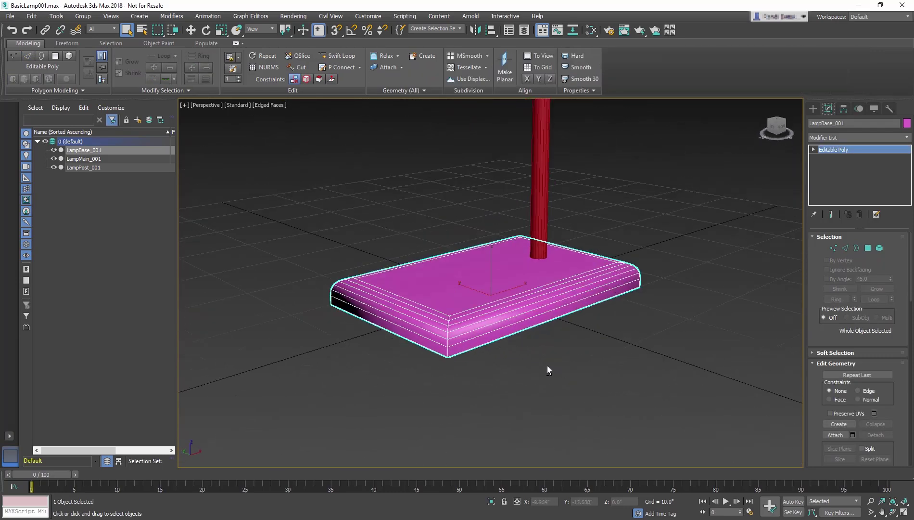
scroll(555, 392, up, 2)
scroll(597, 402, down, 3)
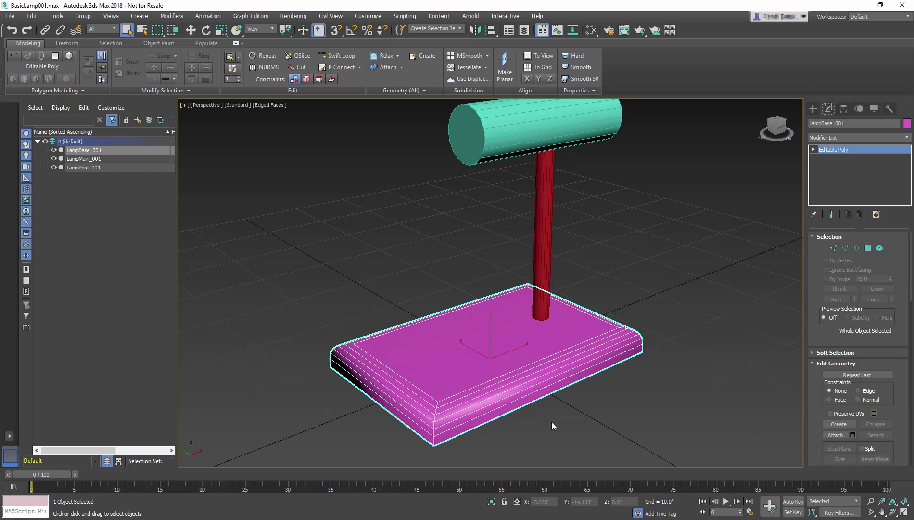
click(528, 132)
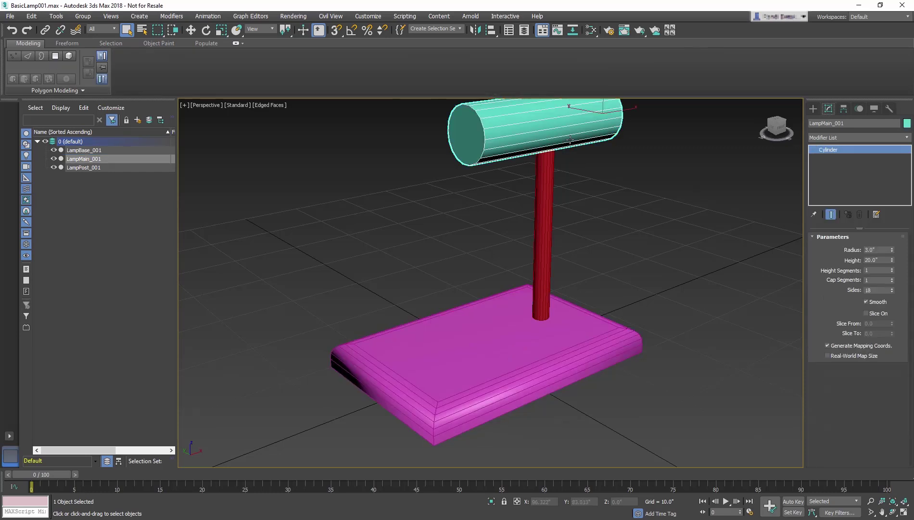
scroll(560, 164, up, 3)
mouse_move(559, 214)
middle_down()
mouse_move(562, 164)
mouse_move(607, 158)
middle_up()
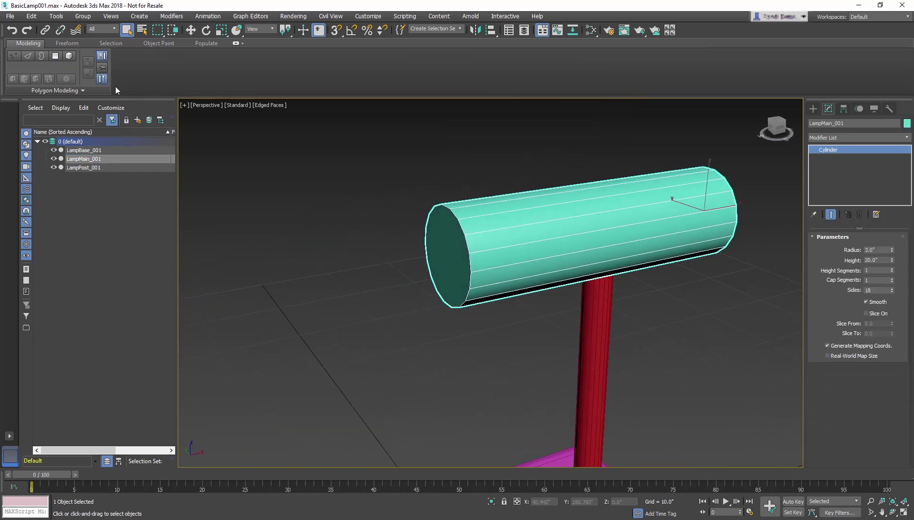
click(55, 90)
click(45, 112)
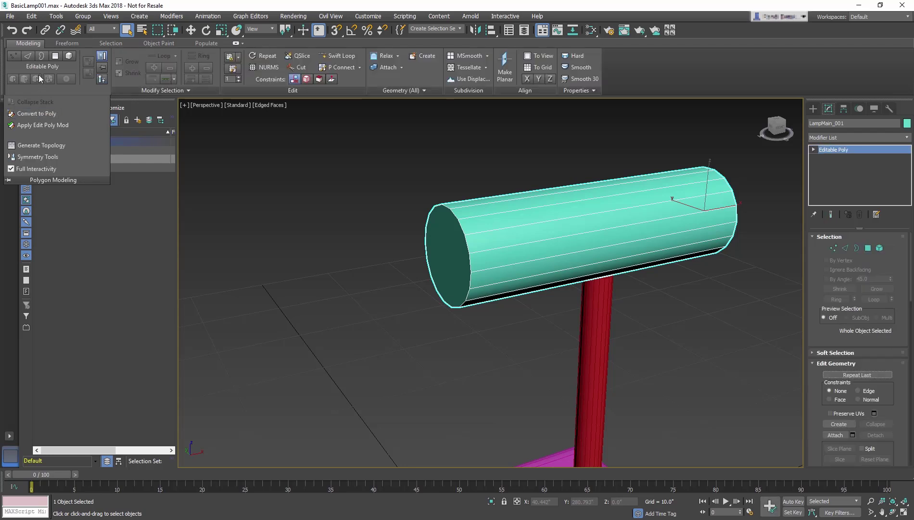
Delete the cylinder's front end-cap polygon in Polygon mode
click(55, 56)
key(Delete)
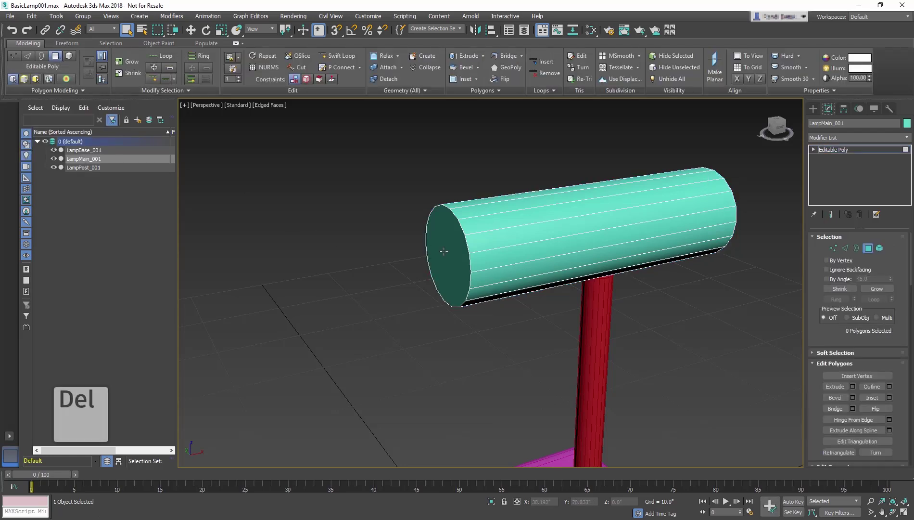
click(443, 250)
key(Delete)
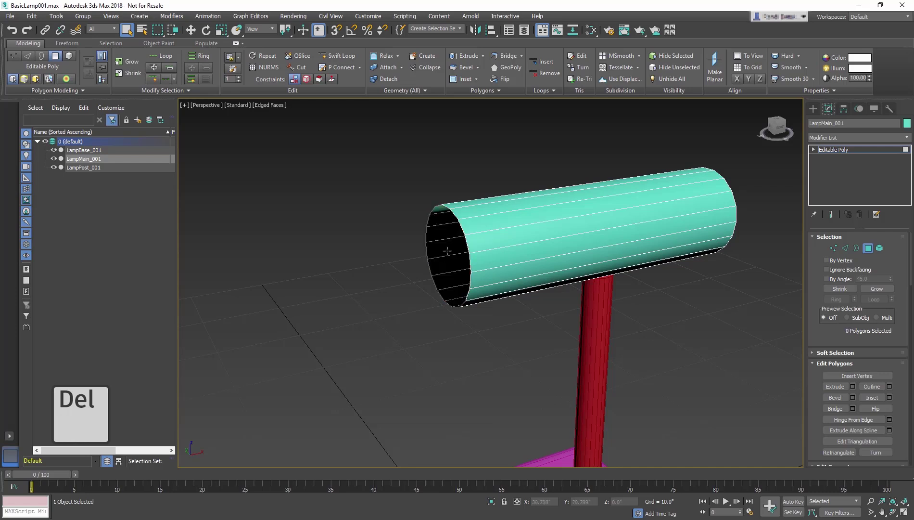
Select the cylinder's open border and extrude it outward to lengthen the tube
key(3)
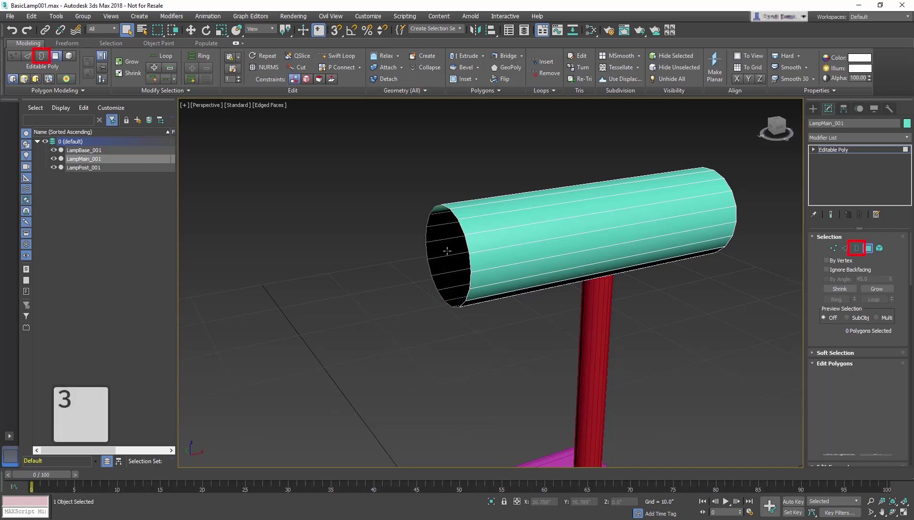
click(465, 241)
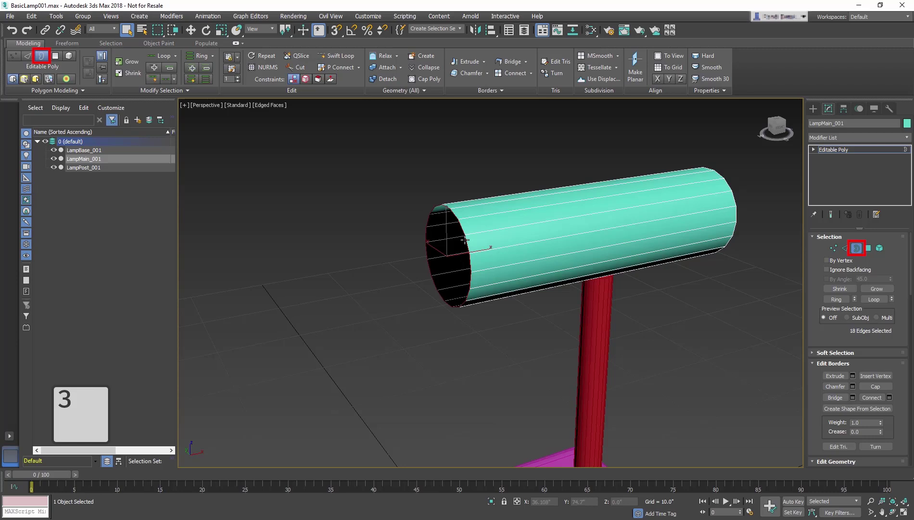
scroll(464, 241, up, 3)
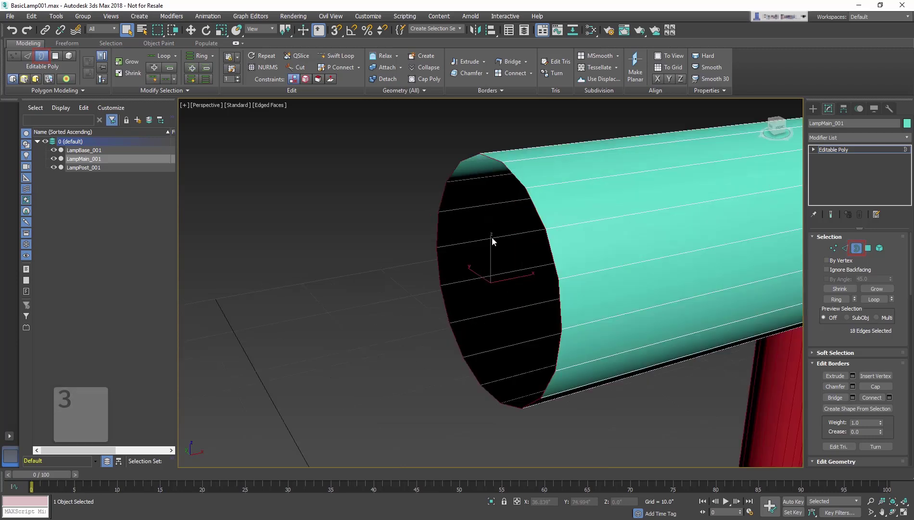
alt+middle_drag(499, 235, 502, 242)
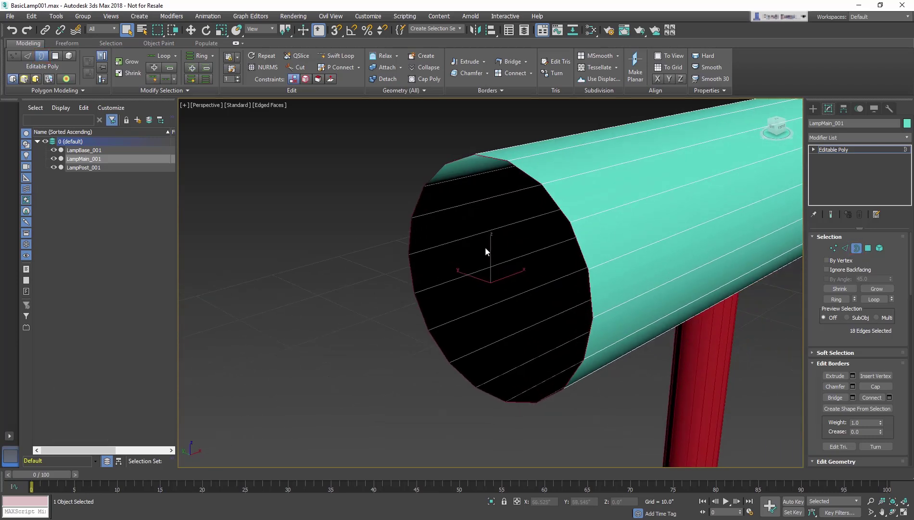
alt+middle_drag(487, 241, 461, 235)
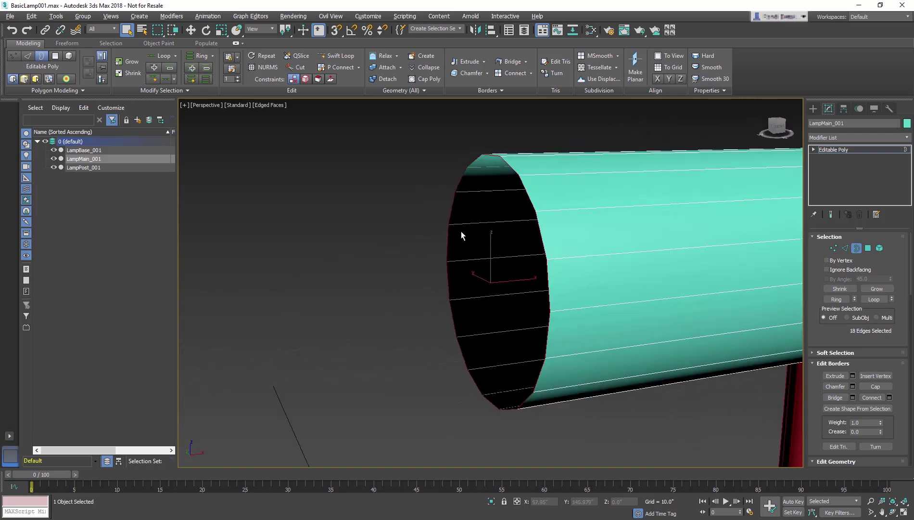
scroll(462, 235, down, 1)
key(w)
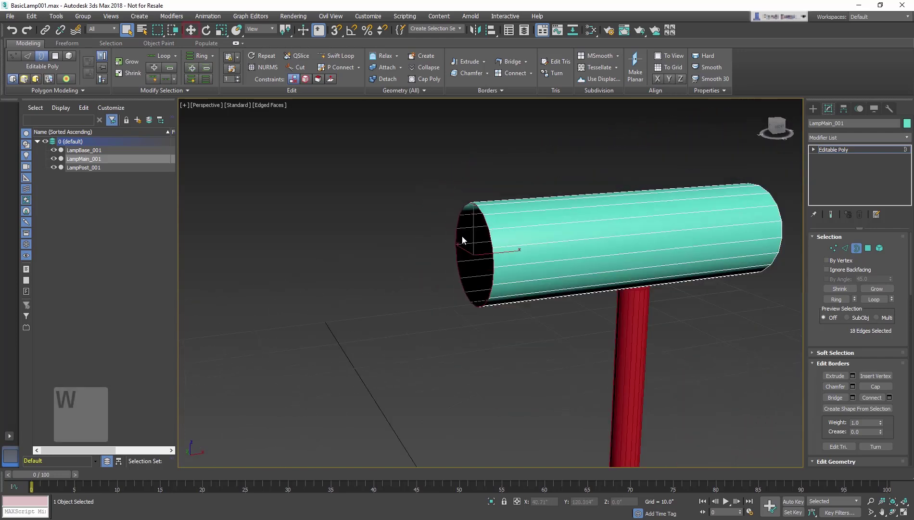
scroll(462, 236, down, 1)
middle_drag(462, 234, 530, 229)
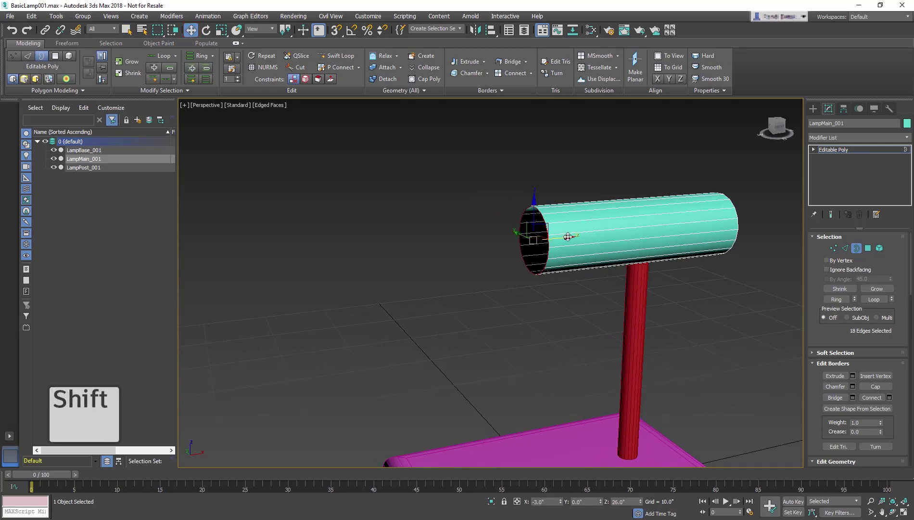
mouse_move(568, 236)
shift+mouse_down()
mouse_move(433, 265)
mouse_move(406, 288)
shift+mouse_up()
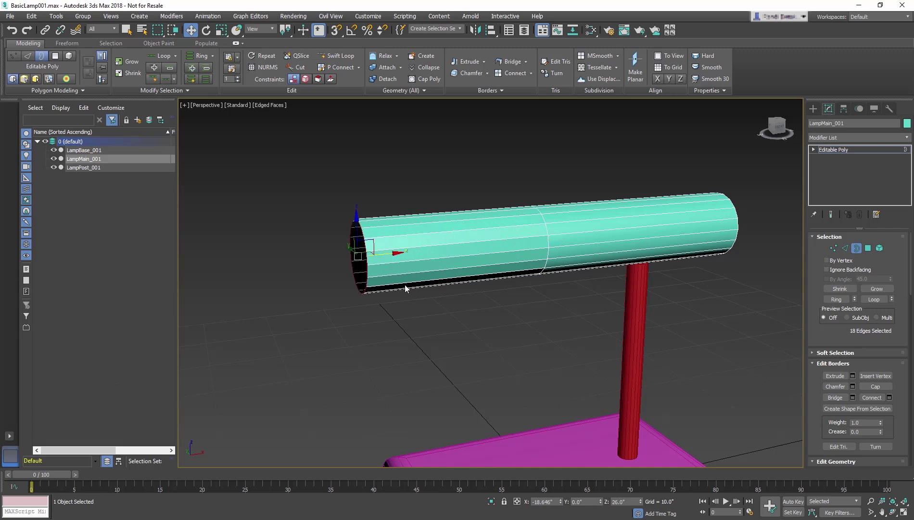
Scale the extruded border up into a flared cone and tilt it
key(r)
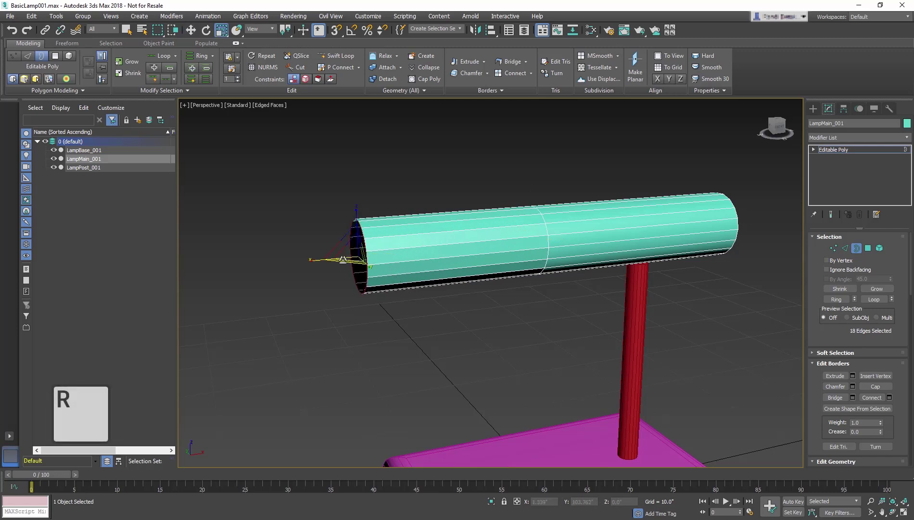
middle_drag(386, 268, 415, 292)
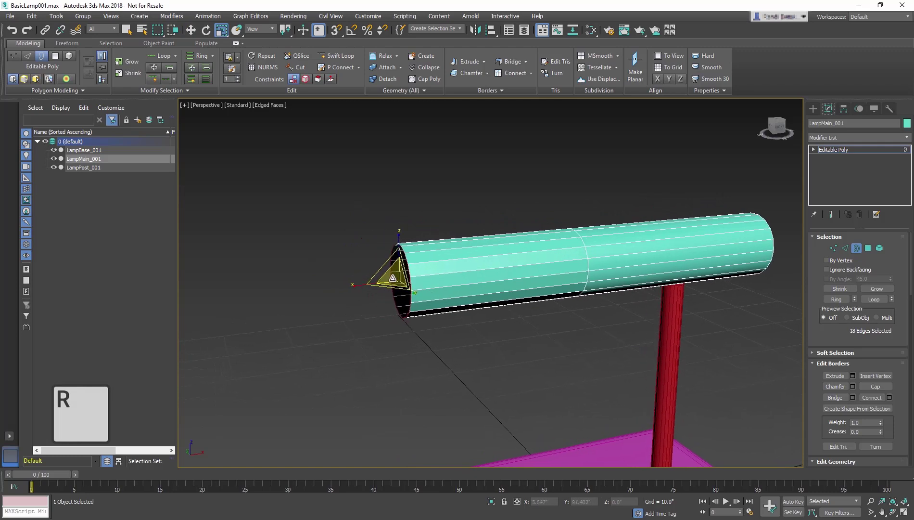
mouse_move(396, 276)
mouse_down()
mouse_move(407, 171)
mouse_move(419, 152)
mouse_up()
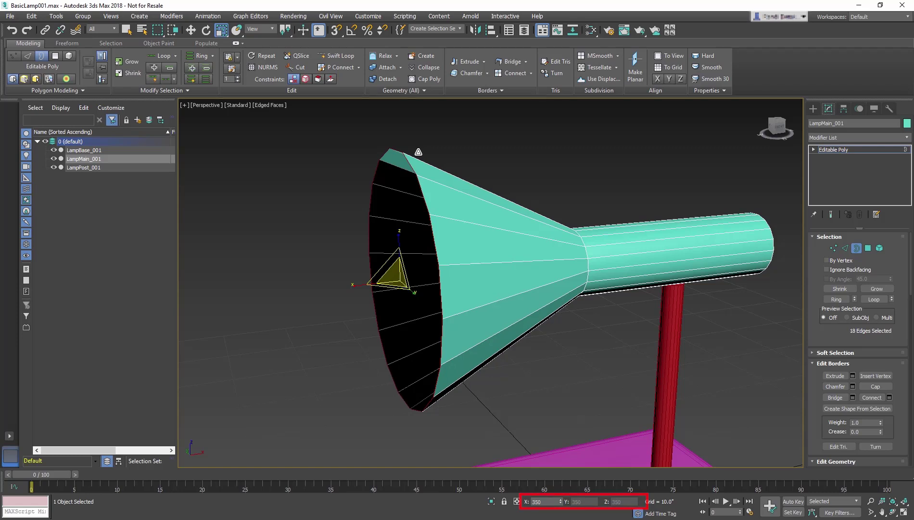
drag(419, 152, 419, 152)
scroll(428, 222, down, 1)
scroll(428, 221, down, 1)
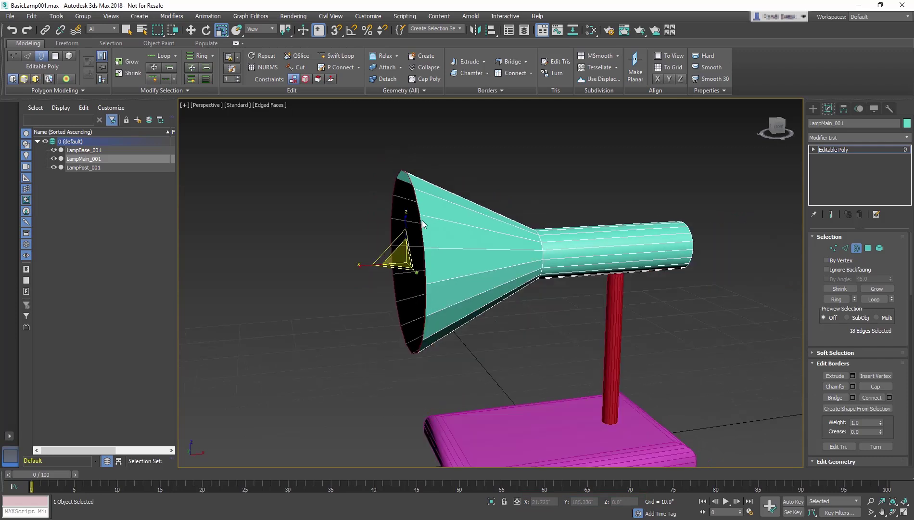
middle_drag(429, 218, 438, 217)
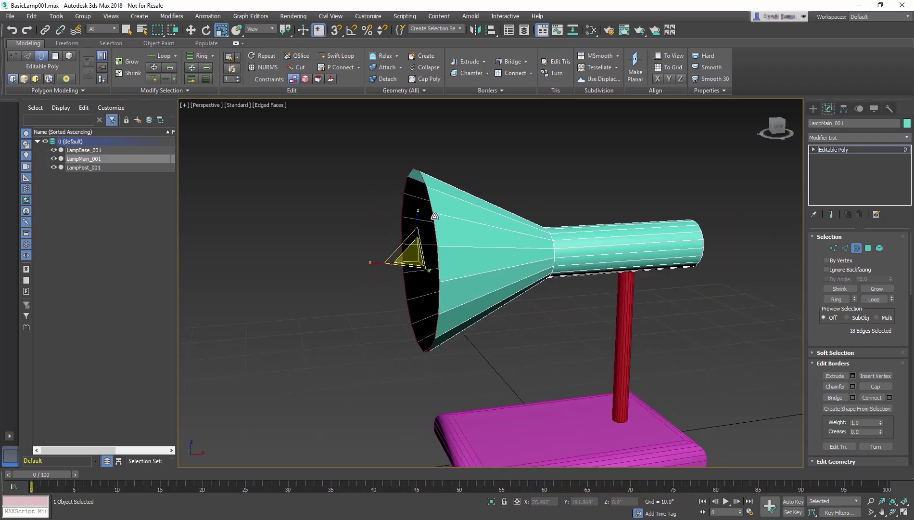
key(e)
drag(386, 246, 376, 289)
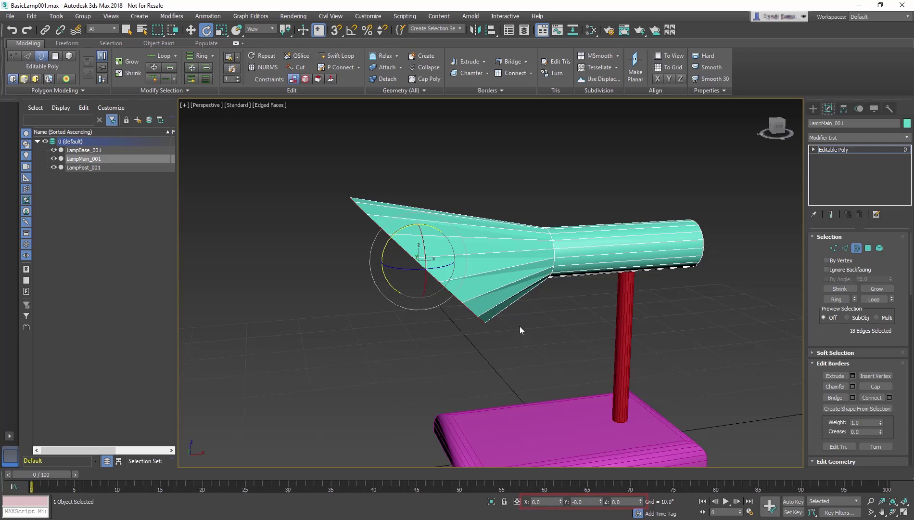
Move the flared border down along Z to level with the cylinder top
key(w)
drag(418, 229, 418, 251)
alt+middle_drag(417, 257, 421, 251)
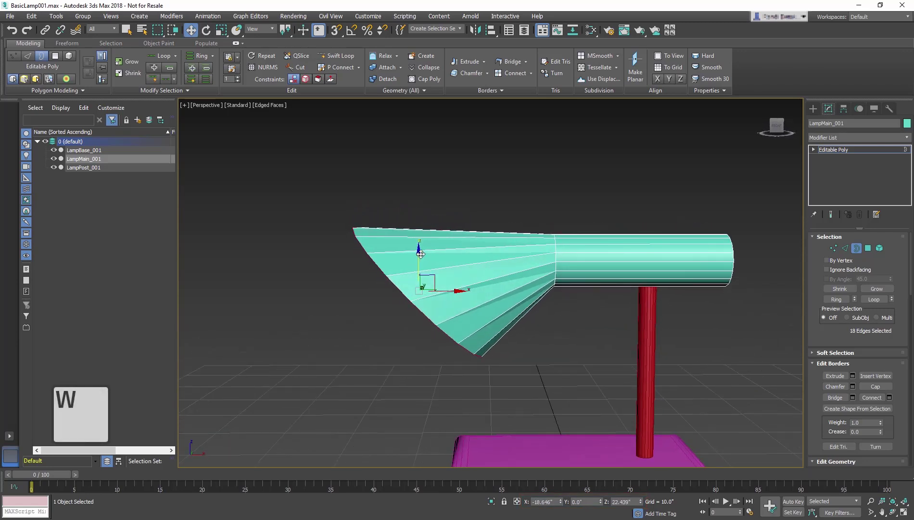
drag(421, 251, 419, 262)
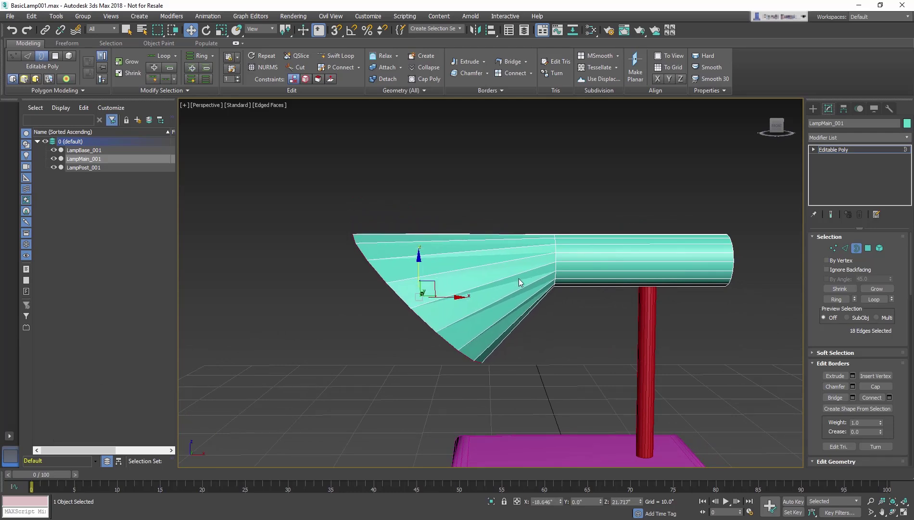
alt+middle_drag(520, 282, 650, 275)
scroll(651, 275, up, 3)
scroll(550, 273, up, 2)
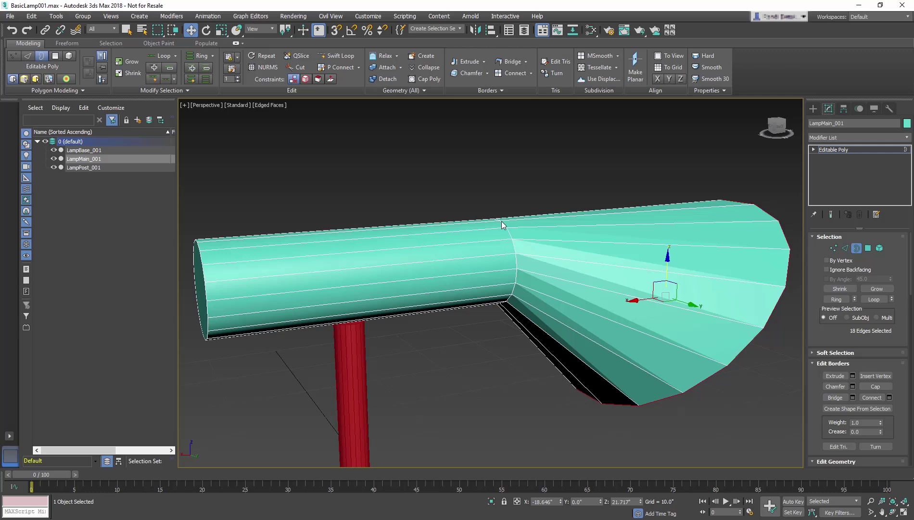
Select the cylinder-shade seam edge loop and chamfer it 0.5 with 3 segments
key(2)
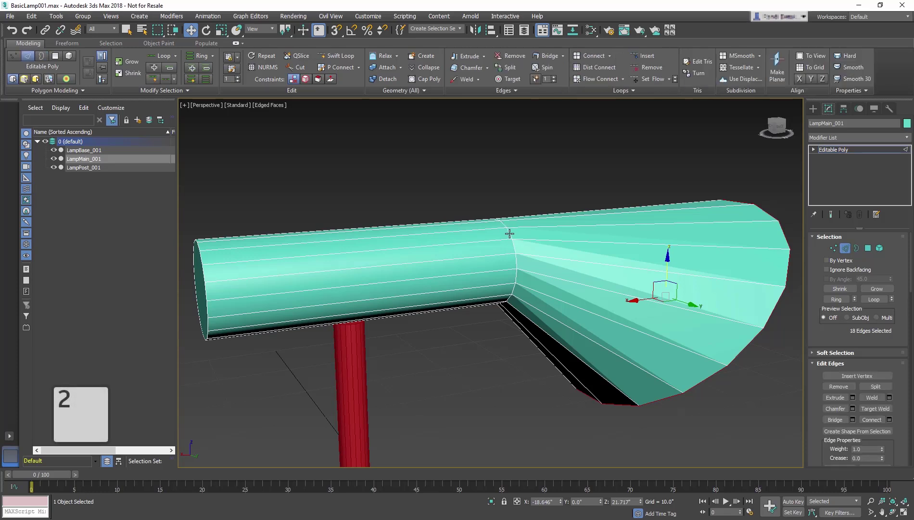
click(510, 234)
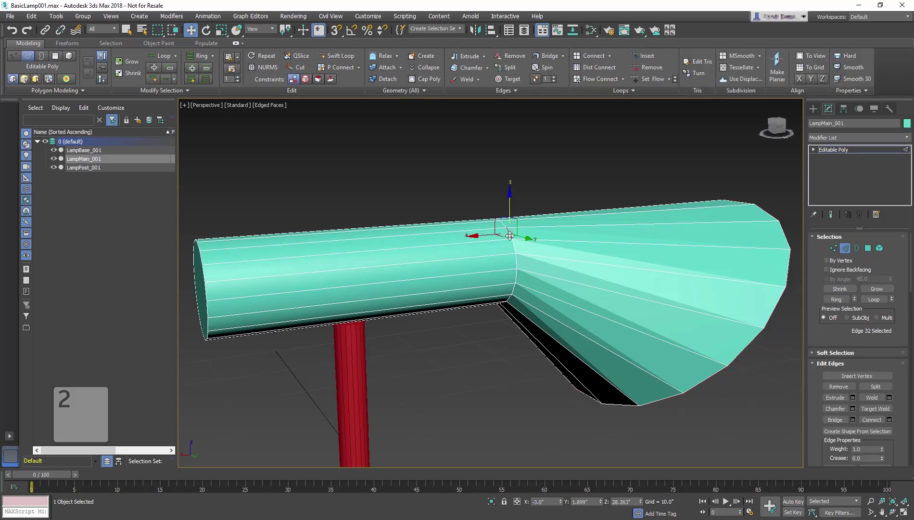
click(518, 260)
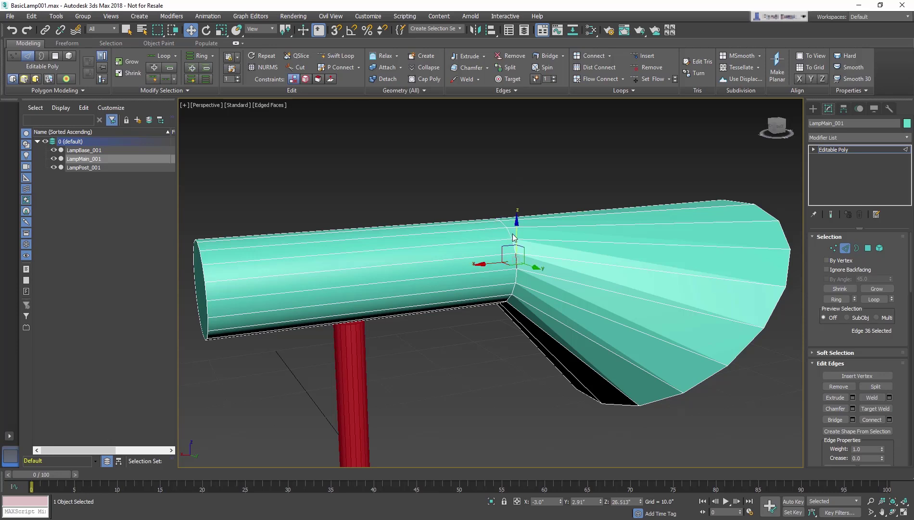
key(q)
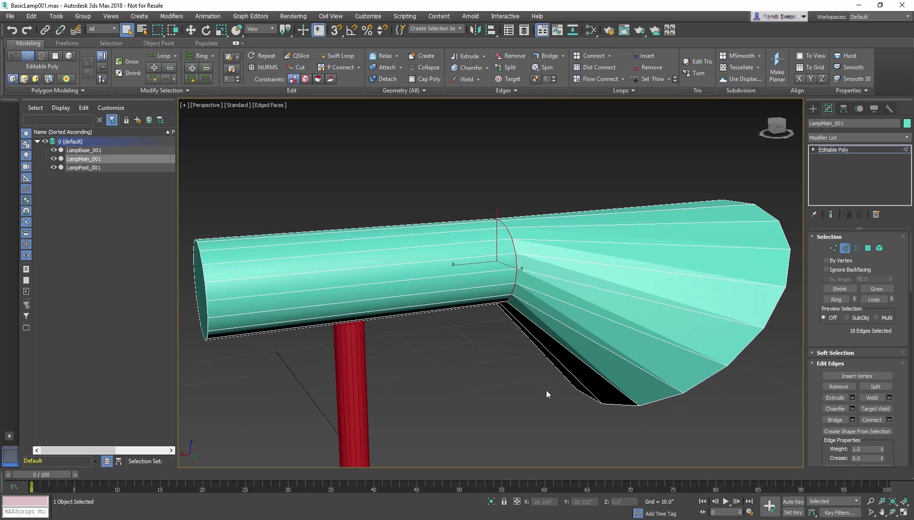
click(487, 66)
click(465, 79)
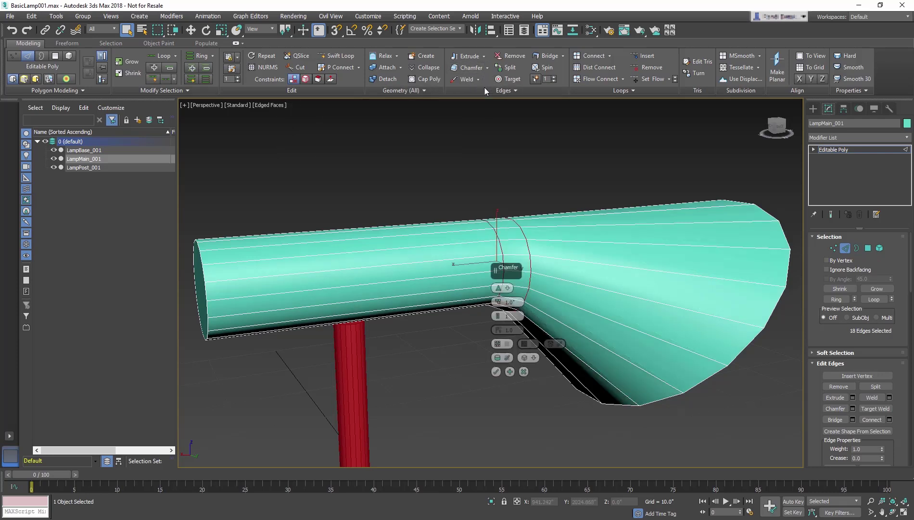
click(511, 302)
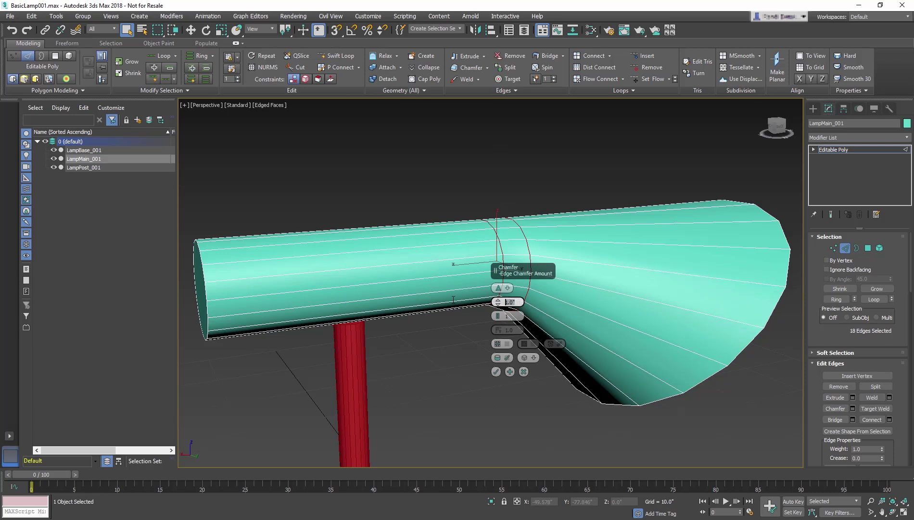
text(0.5)
key(Return)
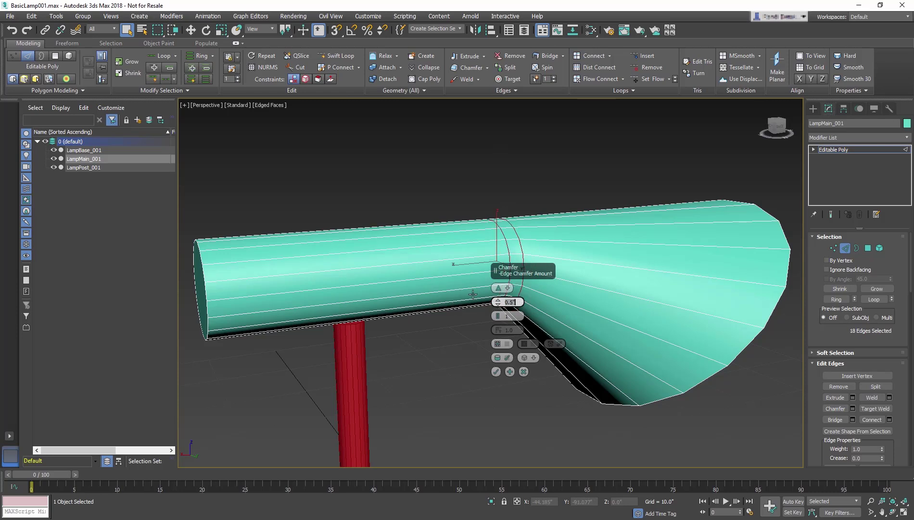
click(498, 316)
text(3)
key(Return)
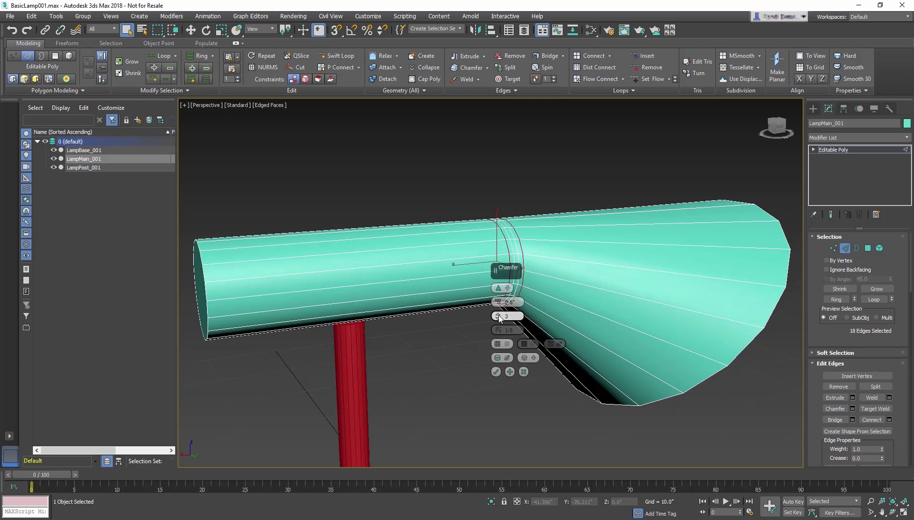
click(496, 371)
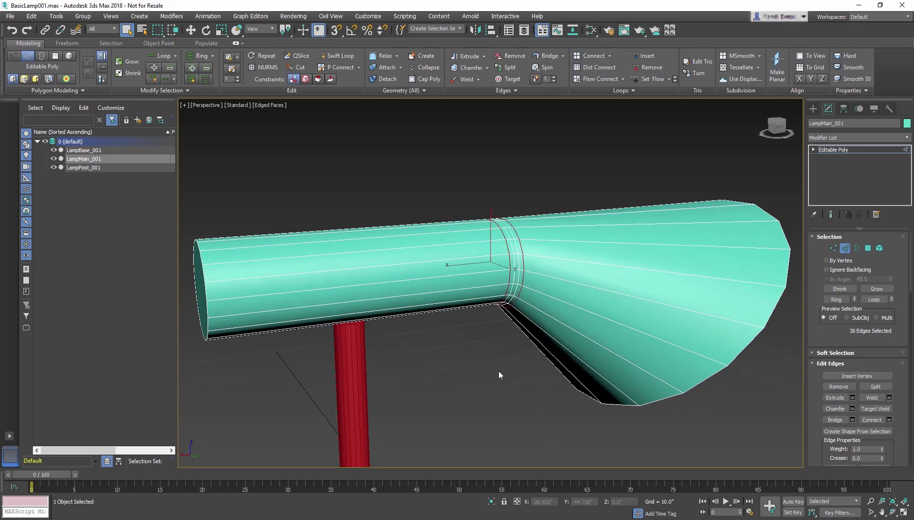
Select the tube's end-cap rim edges using Loop Cylinder Ends
alt+middle_drag(499, 370, 442, 342)
mouse_move(509, 272)
alt+middle_down()
mouse_move(493, 271)
mouse_move(664, 275)
alt+middle_up()
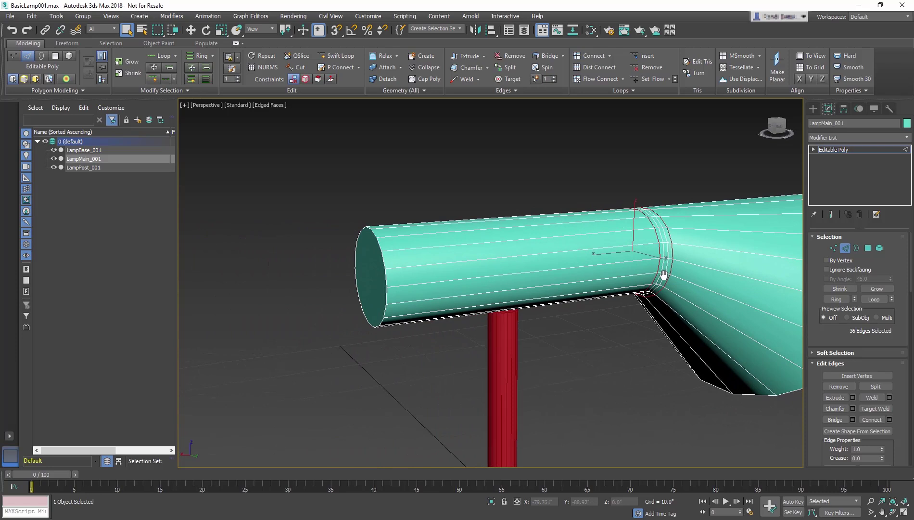
scroll(393, 262, up, 3)
alt+middle_drag(393, 261, 500, 314)
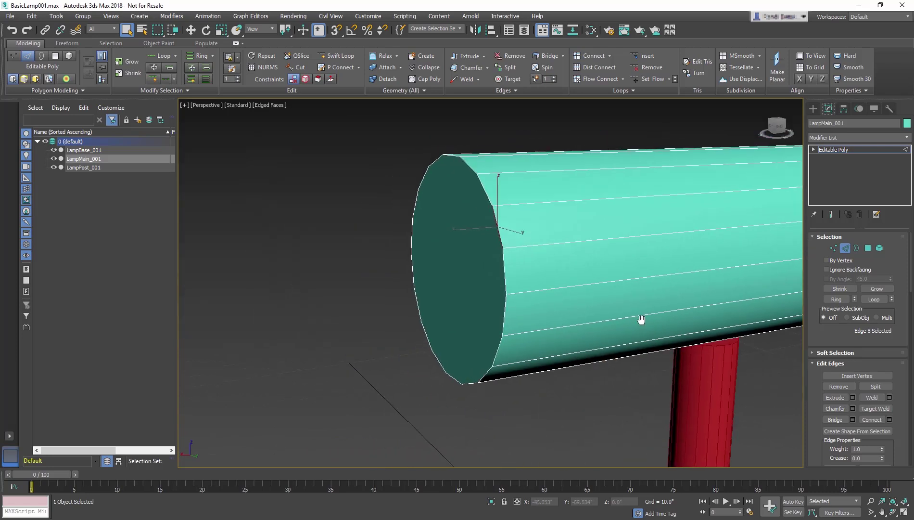
click(501, 318)
ctrl+click(503, 319)
click(176, 57)
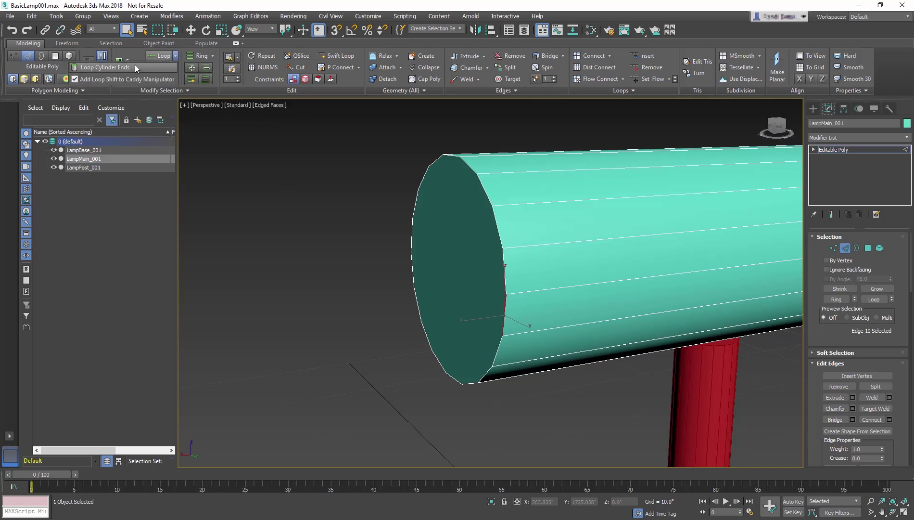
mouse_move(105, 67)
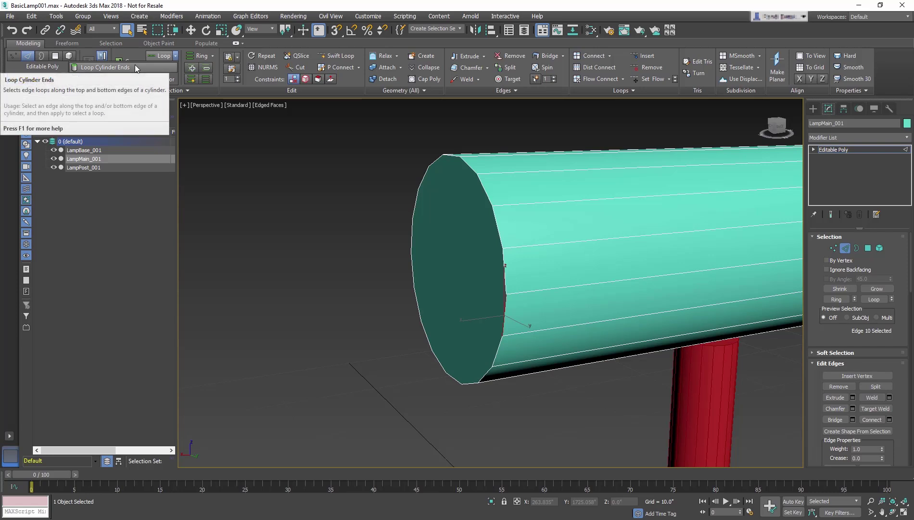
click(136, 67)
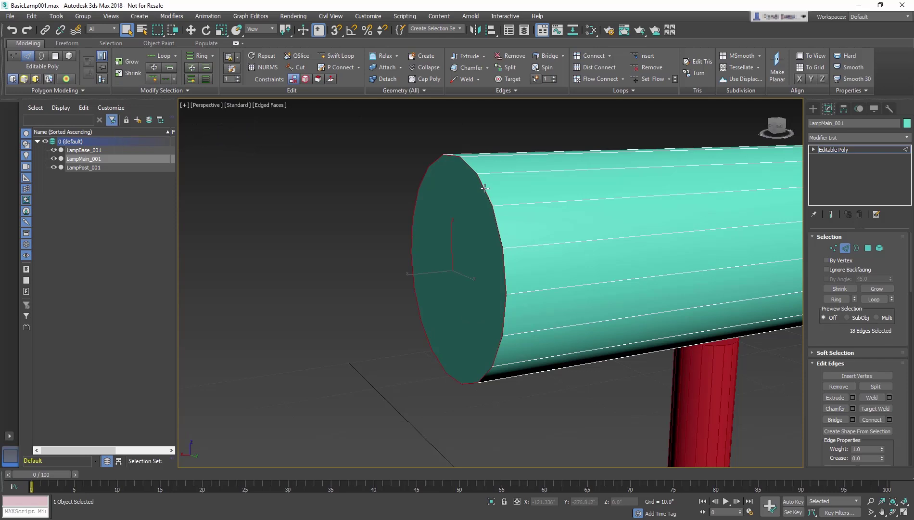
Chamfer the selected end-cap rim edges by 0.25
alt+middle_drag(485, 187, 528, 178)
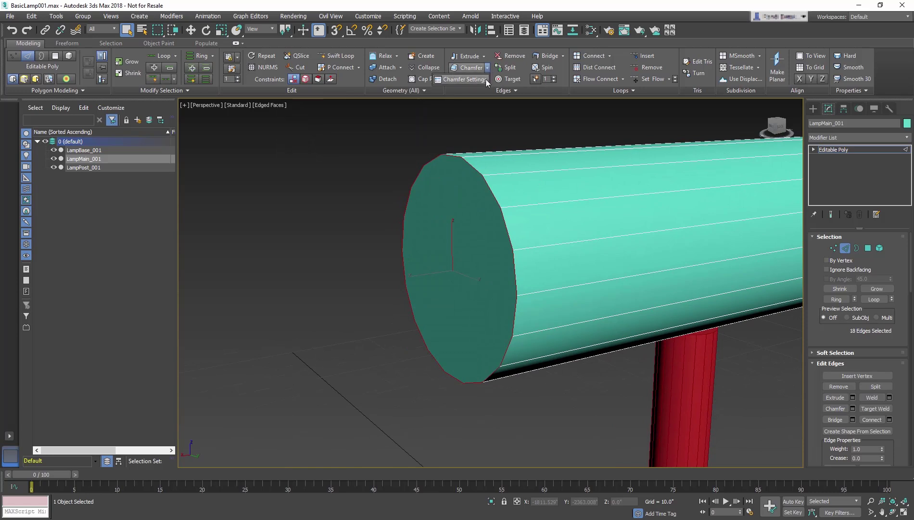
click(488, 68)
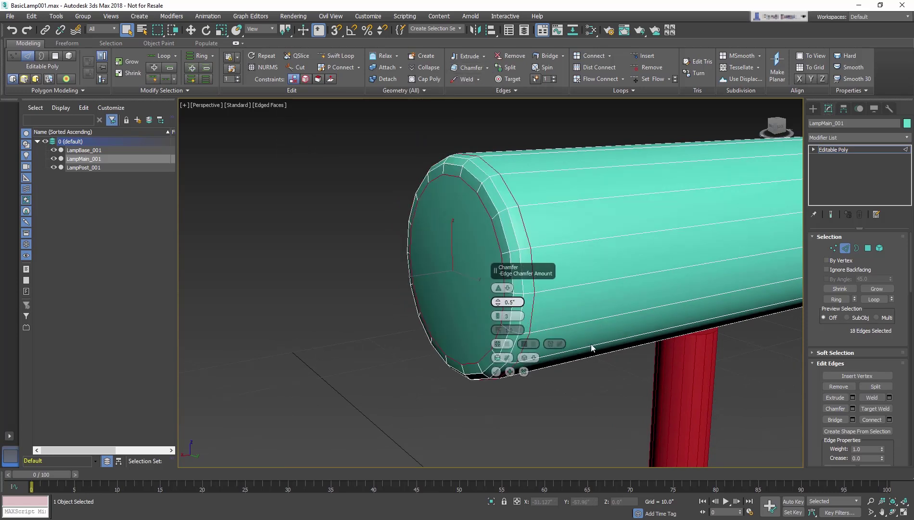
text(0.25)
key(Return)
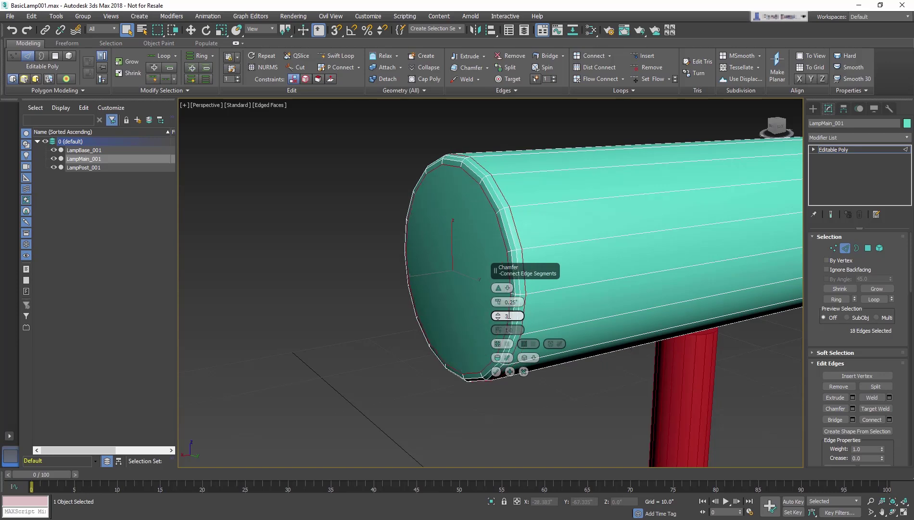
click(496, 372)
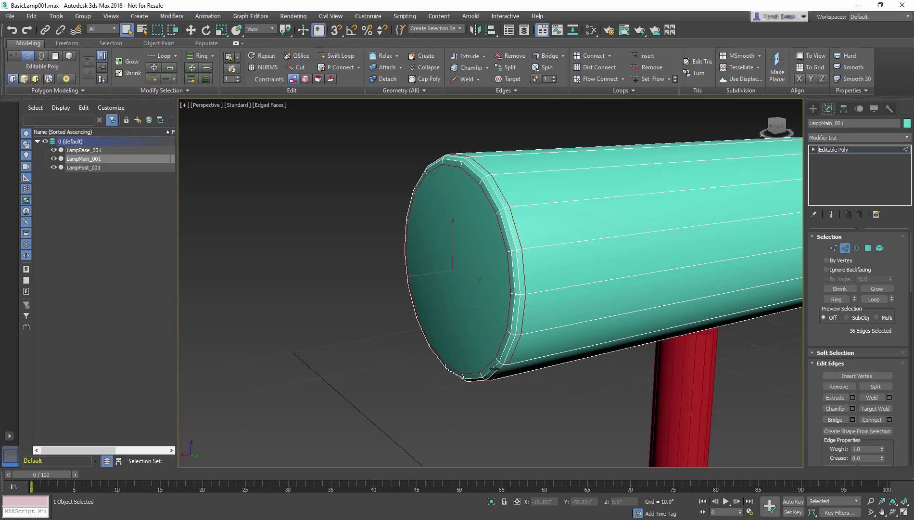
scroll(540, 264, down, 3)
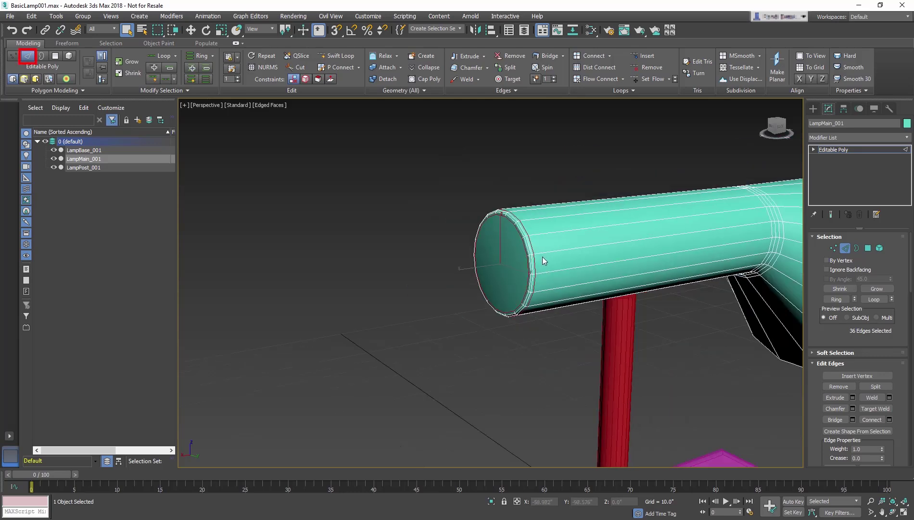
Add a Shell modifier to LampMain_001 with Inner Amount 0.1 and Outer Amount 0
mouse_move(543, 260)
middle_down()
mouse_move(374, 266)
mouse_move(579, 323)
mouse_move(385, 310)
middle_up()
key(2)
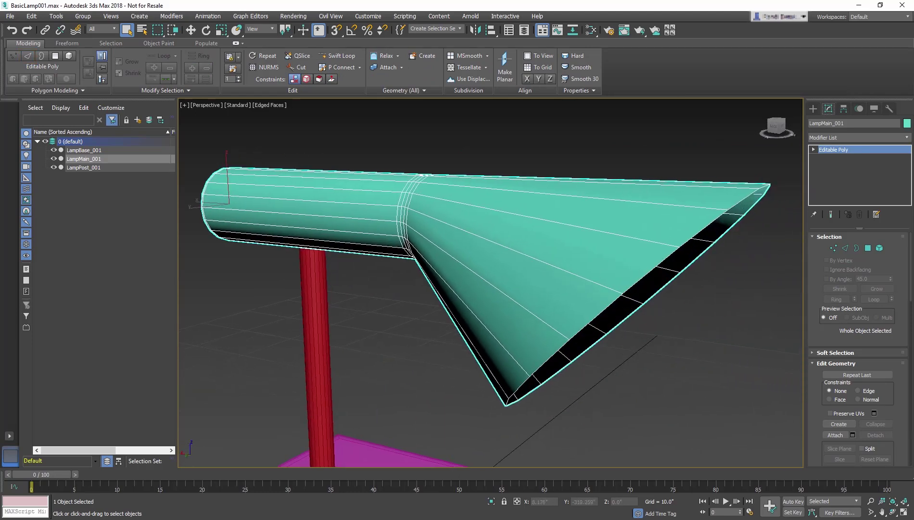
click(899, 138)
text(sh)
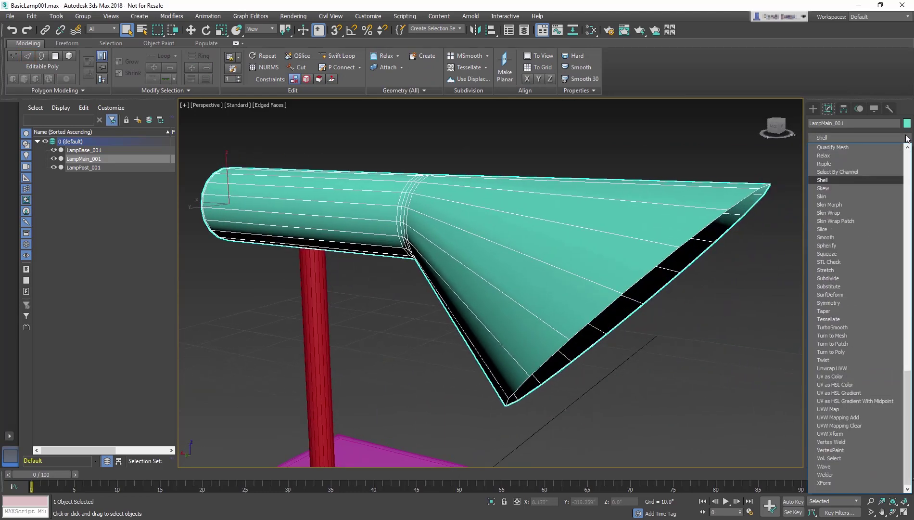
click(823, 181)
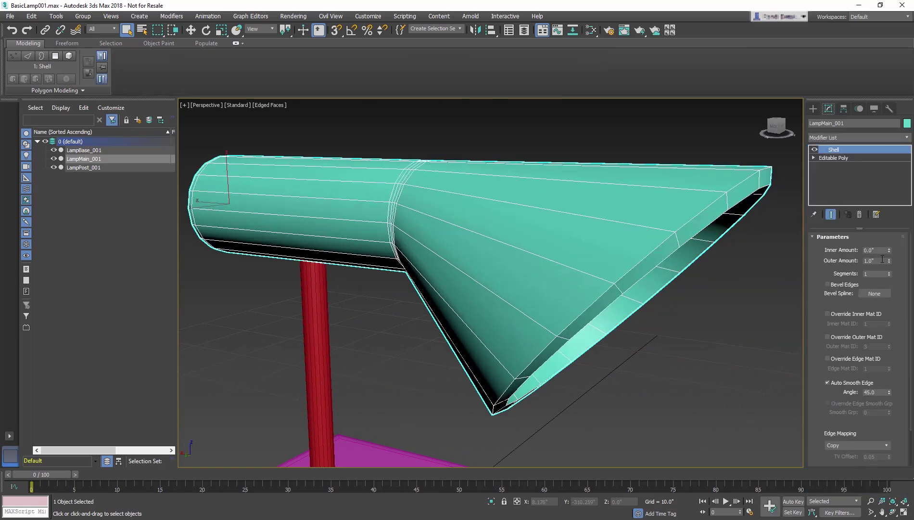
double_click(881, 250)
text(.)
text(1)
key(Tab)
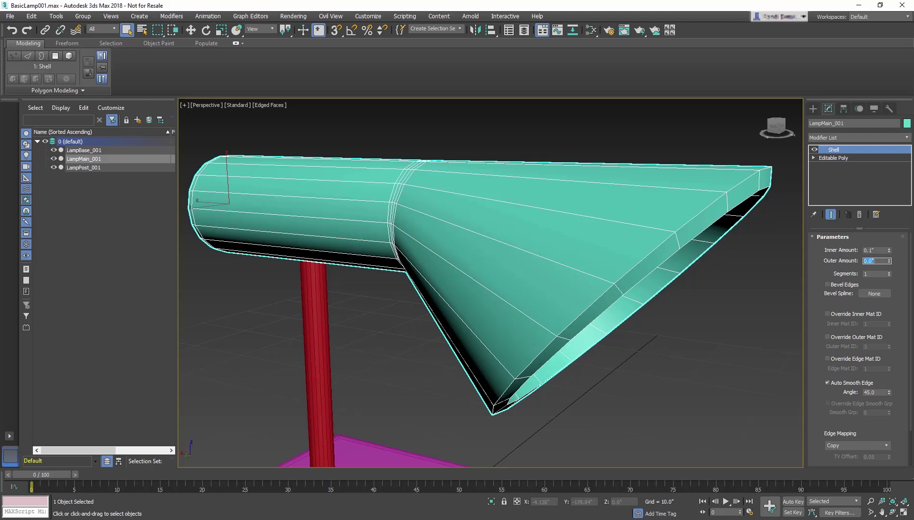
text(0)
mouse_move(672, 201)
alt+middle_down()
mouse_move(652, 205)
mouse_move(786, 219)
mouse_move(686, 214)
mouse_move(676, 282)
mouse_move(661, 238)
alt+middle_up()
key(shift+z)
scroll(729, 220, down, 2)
Select LampPost_001 and convert it to an Editable Poly
click(464, 320)
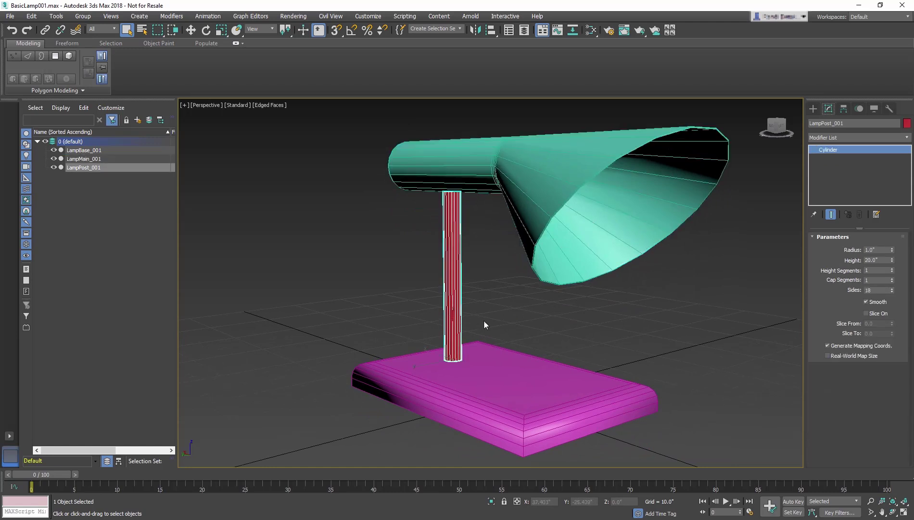
mouse_move(493, 323)
middle_down()
mouse_move(507, 278)
mouse_move(543, 257)
middle_up()
scroll(500, 300, up, 3)
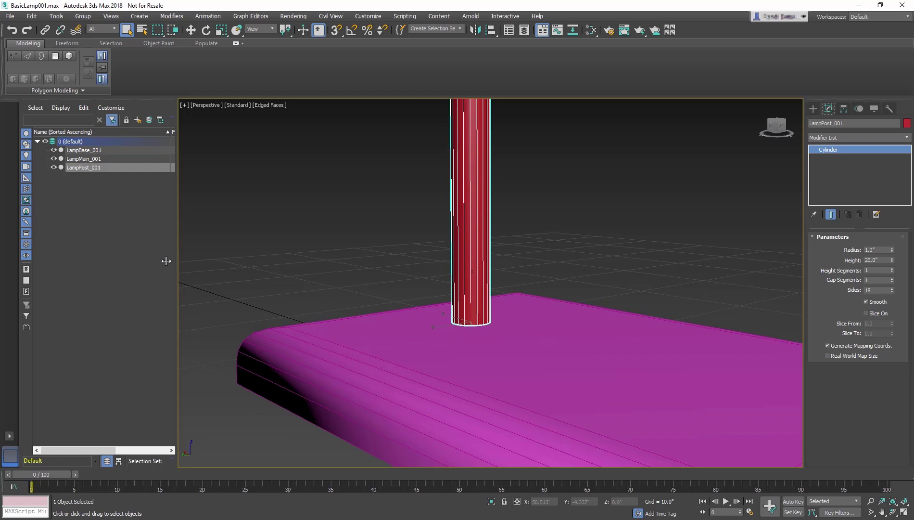
click(71, 90)
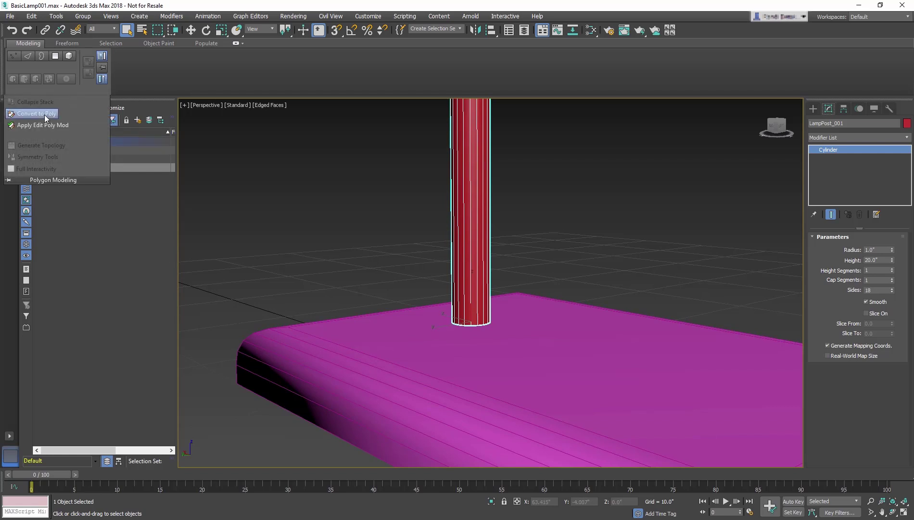
click(37, 113)
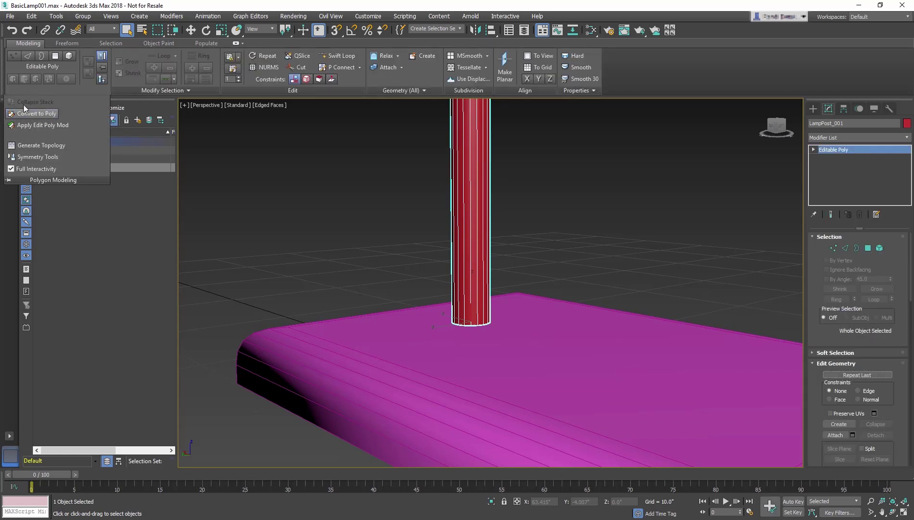
click(362, 141)
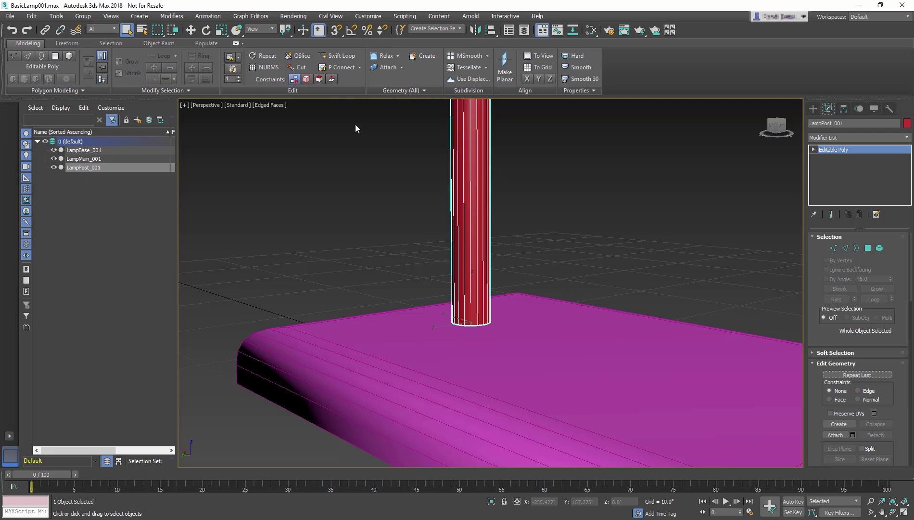
Insert a Swift Loop edge loop near the lamp post's base
click(338, 55)
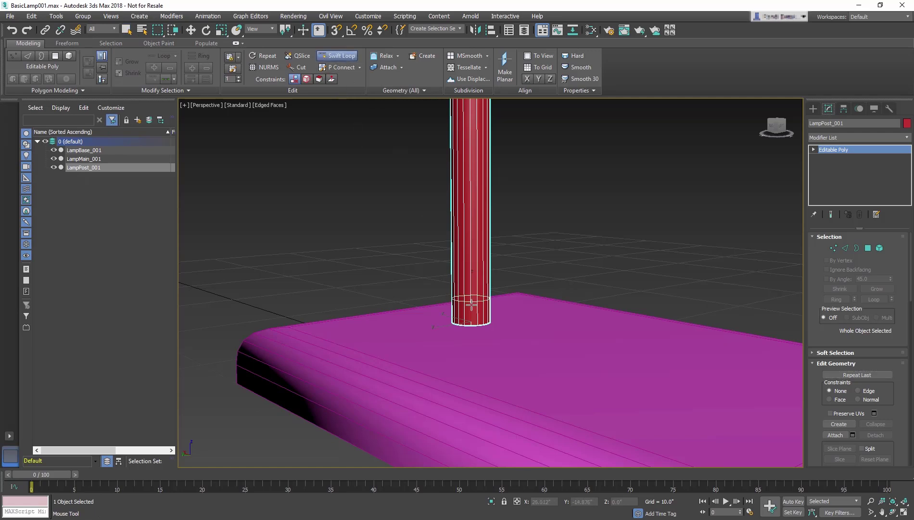
click(472, 300)
right_click(717, 277)
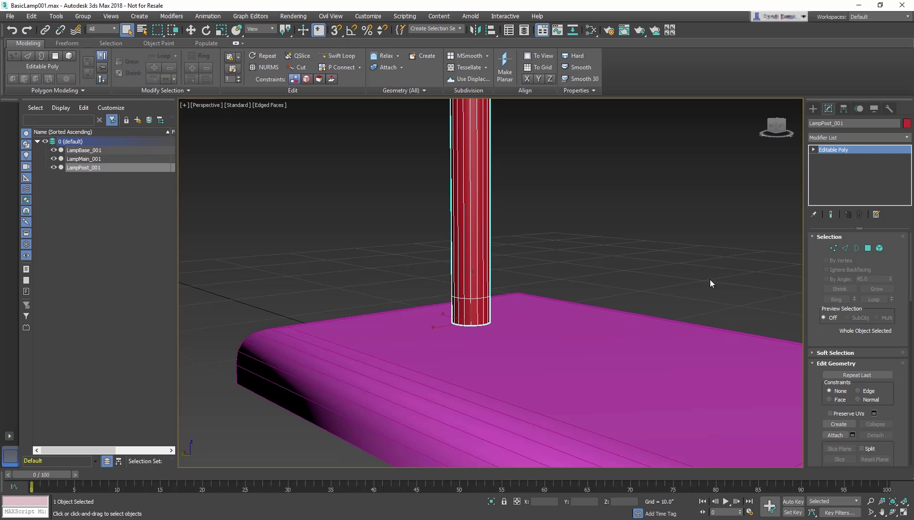
Extrude the post's bottom ring of polygons along Local Normal with height 0.5
key(4)
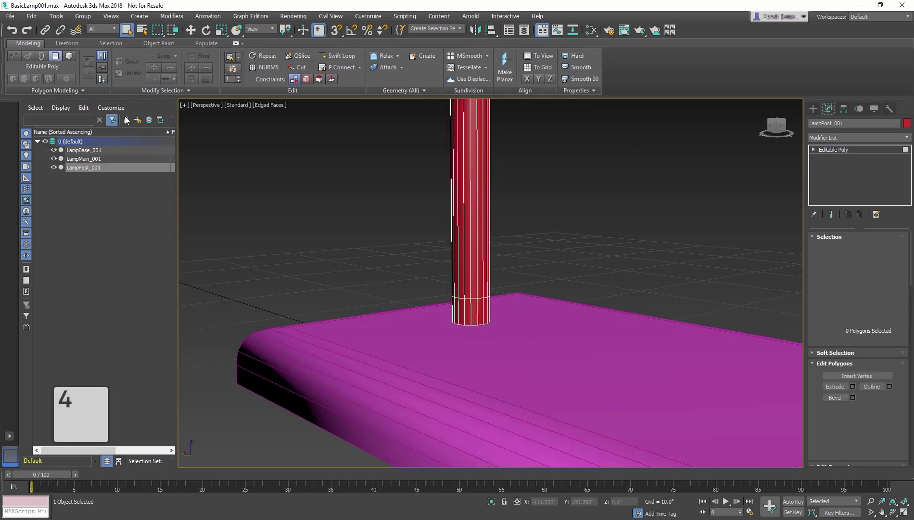
alt+middle_drag(531, 251, 536, 244)
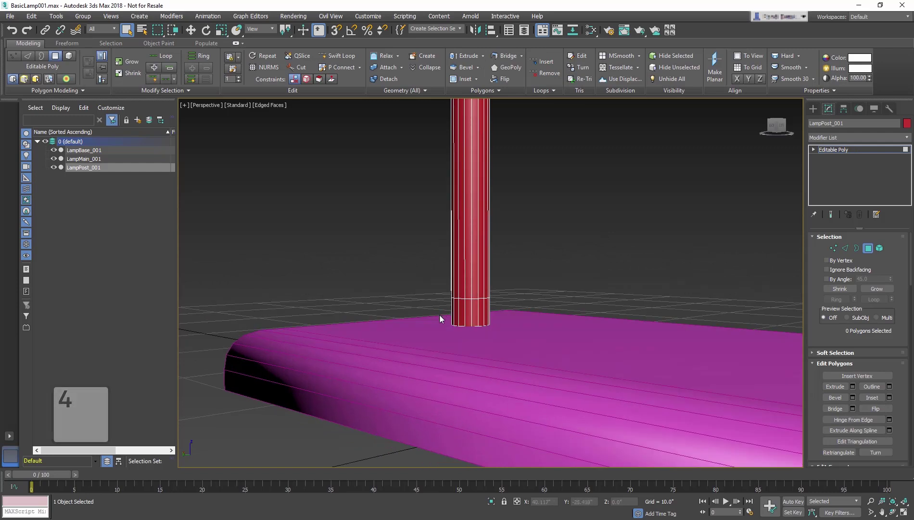
drag(458, 309, 497, 311)
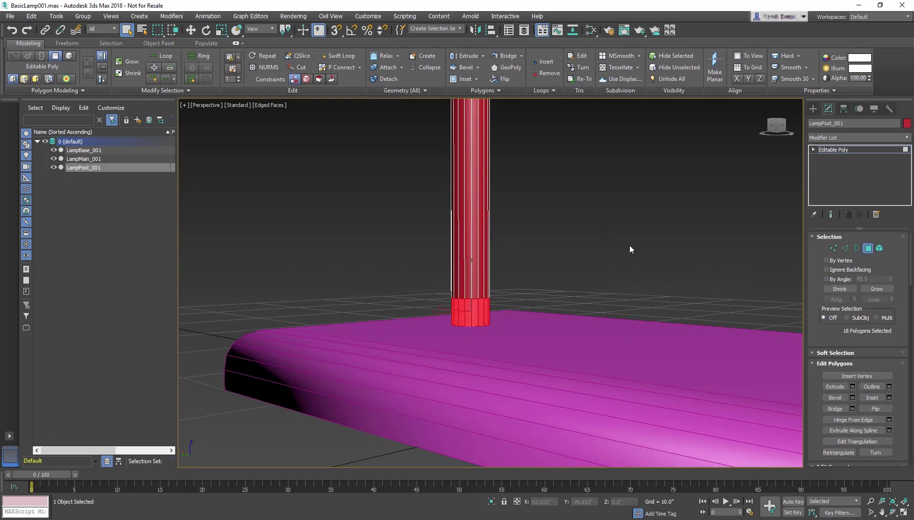
click(483, 56)
click(464, 71)
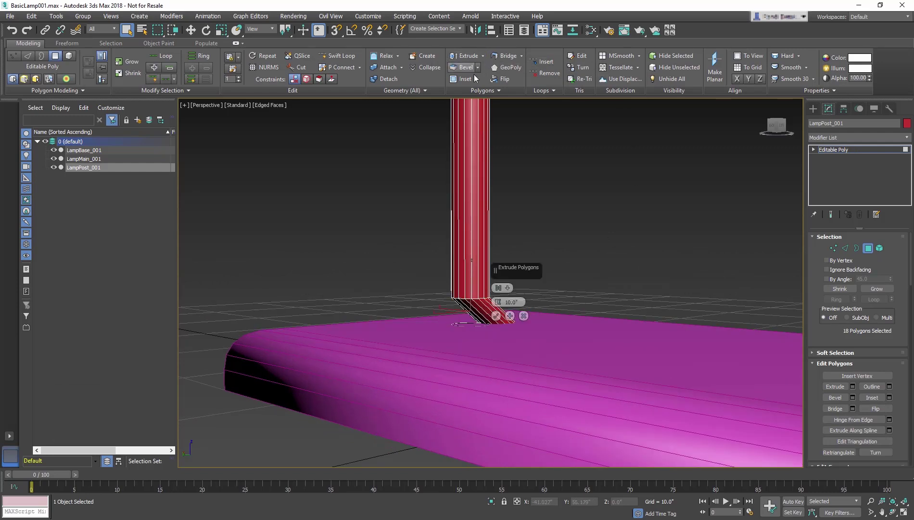
alt+middle_drag(568, 214, 569, 239)
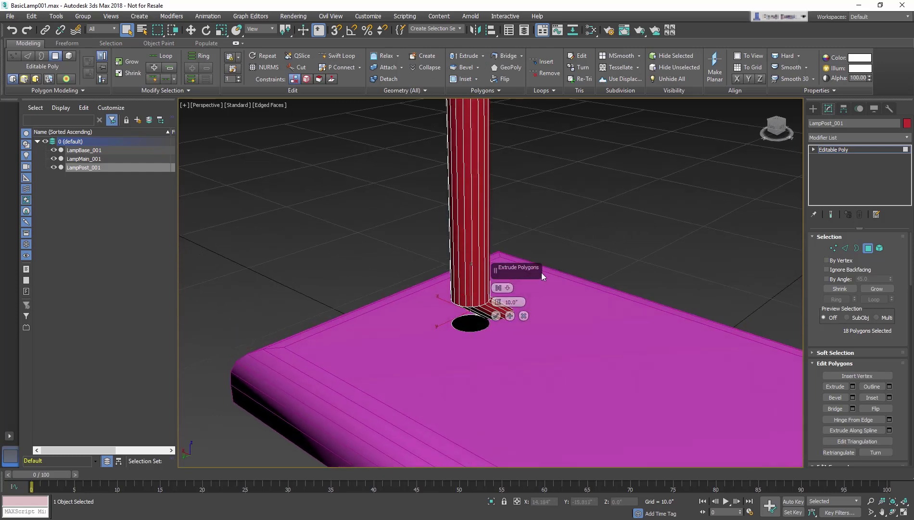
click(508, 288)
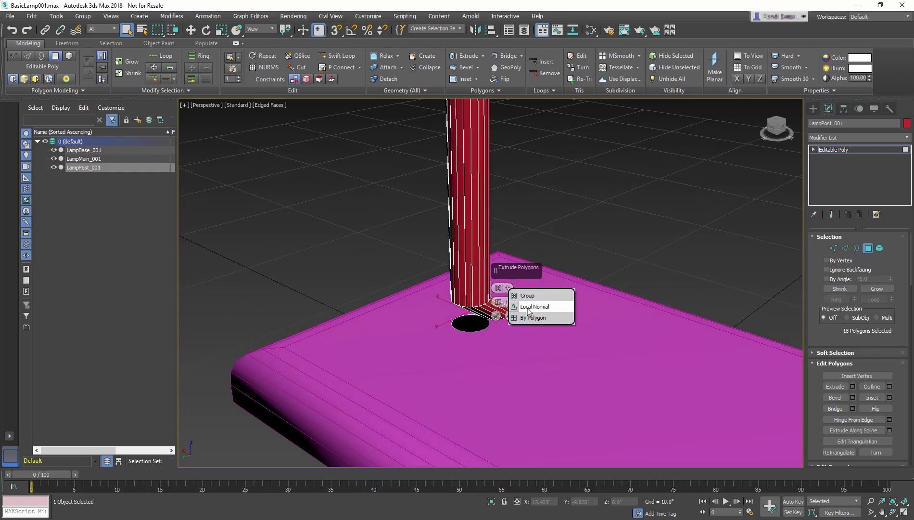
click(565, 307)
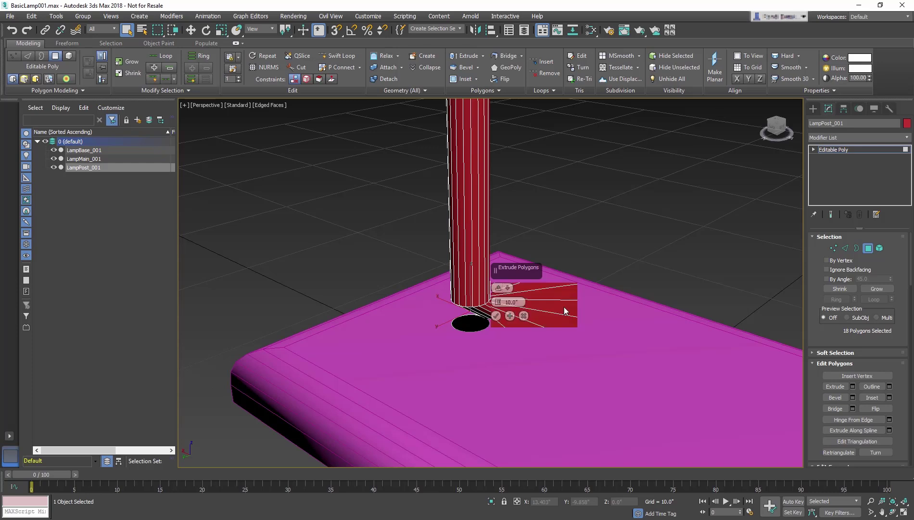
click(511, 302)
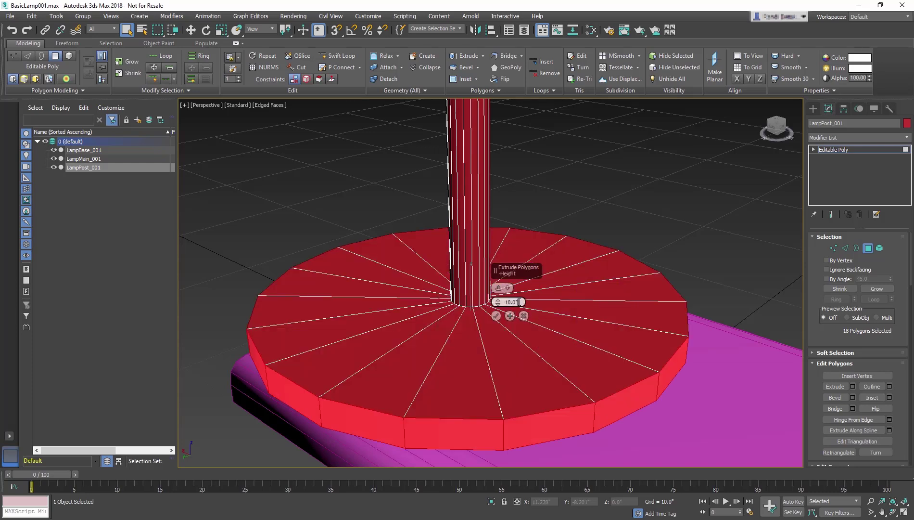
drag(520, 302, 505, 303)
text(0.5)
key(Return)
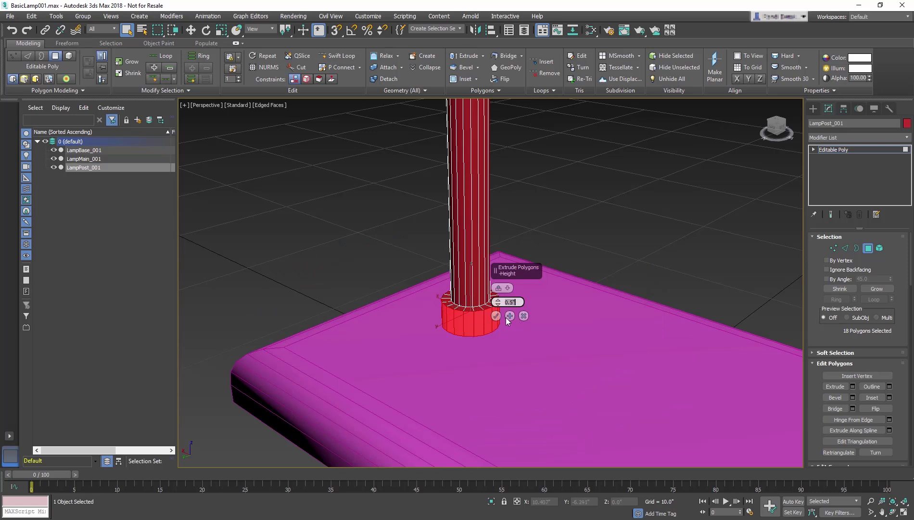
Chamfer the collar edges with extra connect segments into a smooth bulb, then leave sub-object mode
click(496, 316)
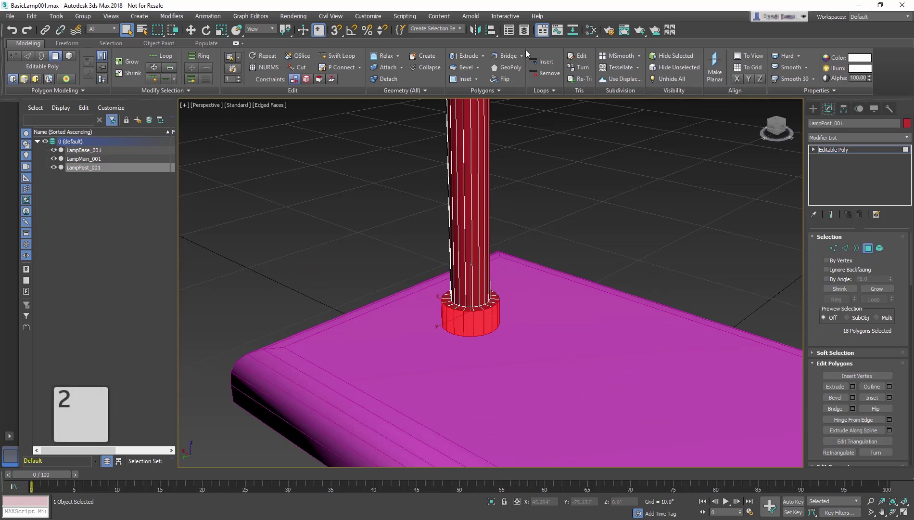
key(2)
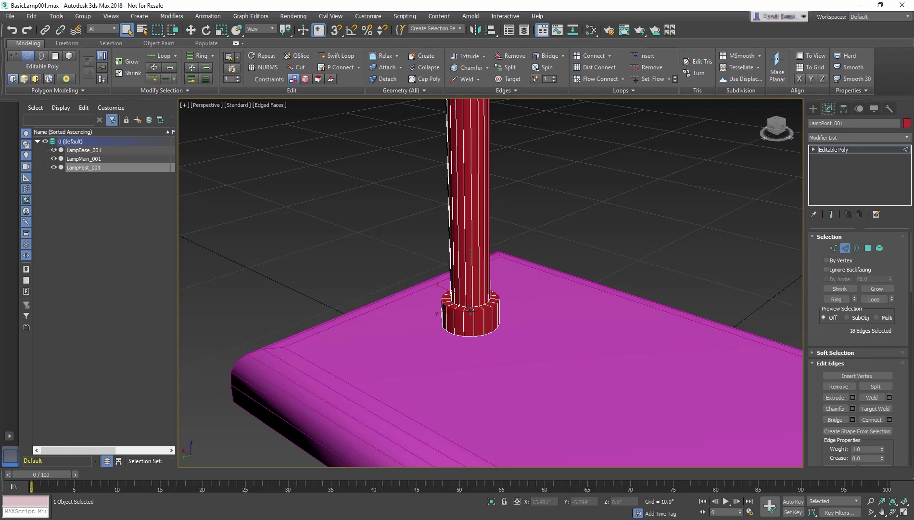
scroll(469, 311, up, 5)
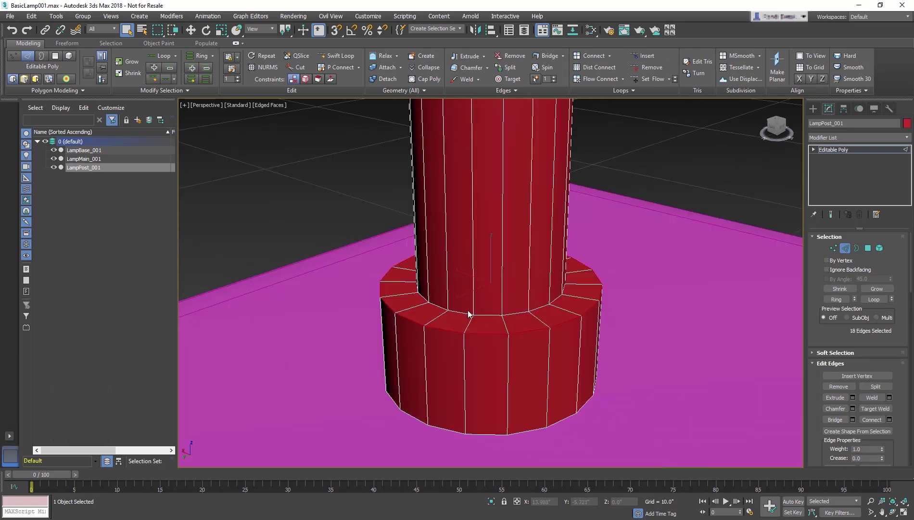
click(487, 67)
click(464, 78)
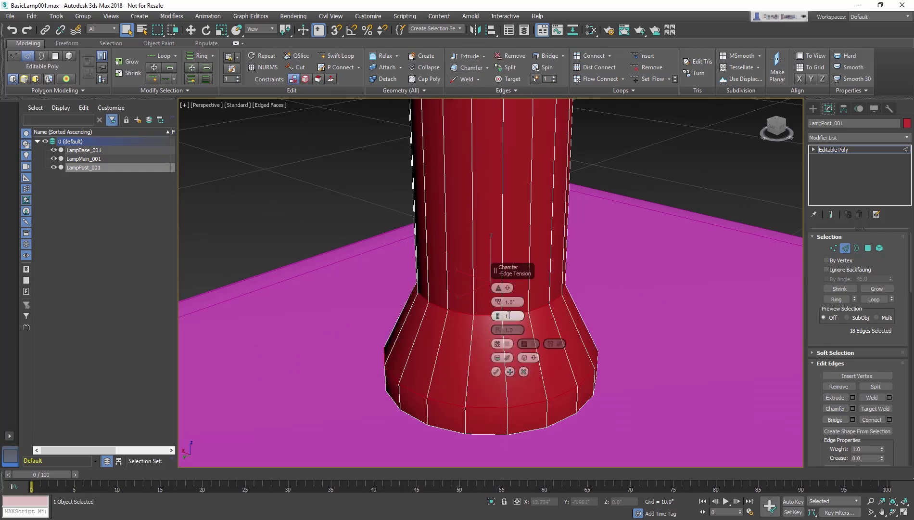
click(498, 313)
click(498, 313)
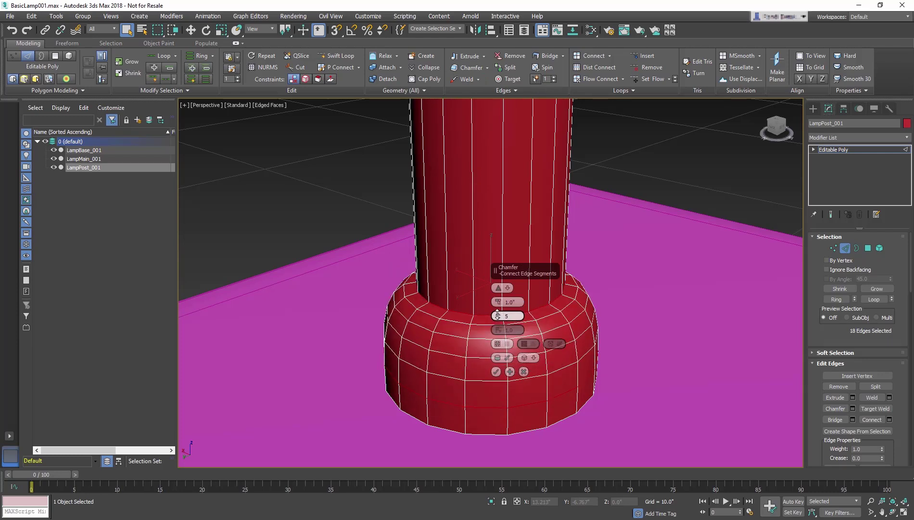
click(498, 372)
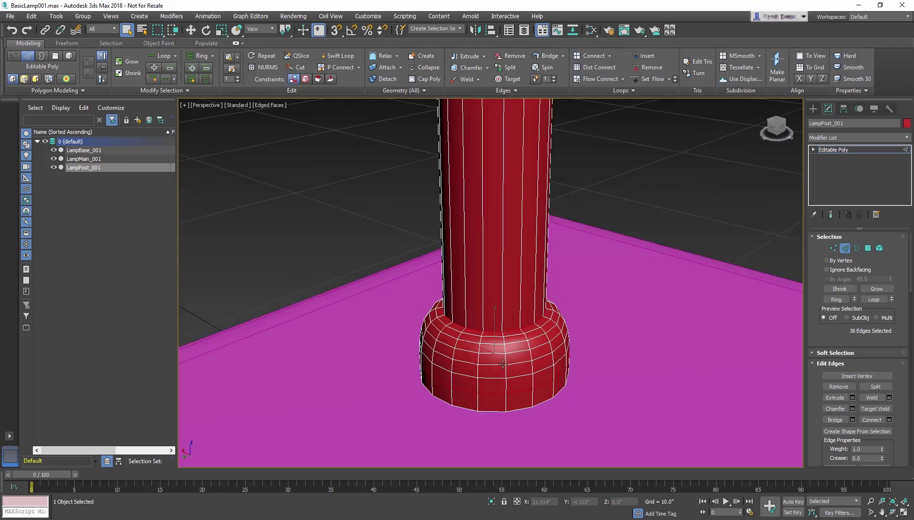
scroll(500, 358, down, 3)
key(6)
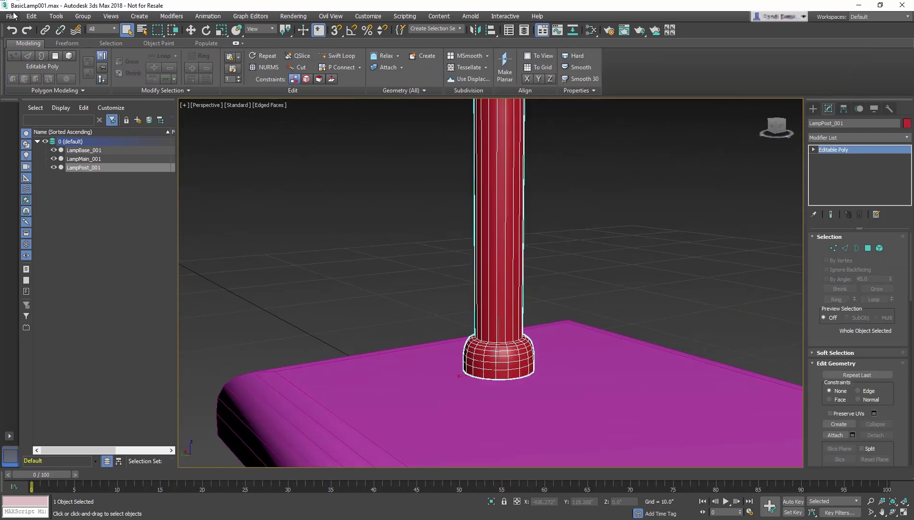
Save the current lamp scene, then open 06_ModelingC_Train_001.max
click(10, 16)
click(20, 90)
click(11, 17)
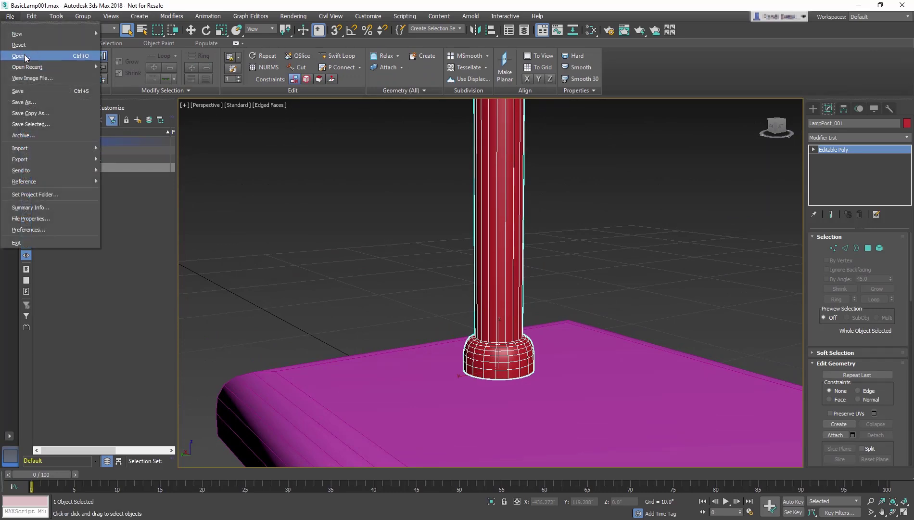
click(21, 56)
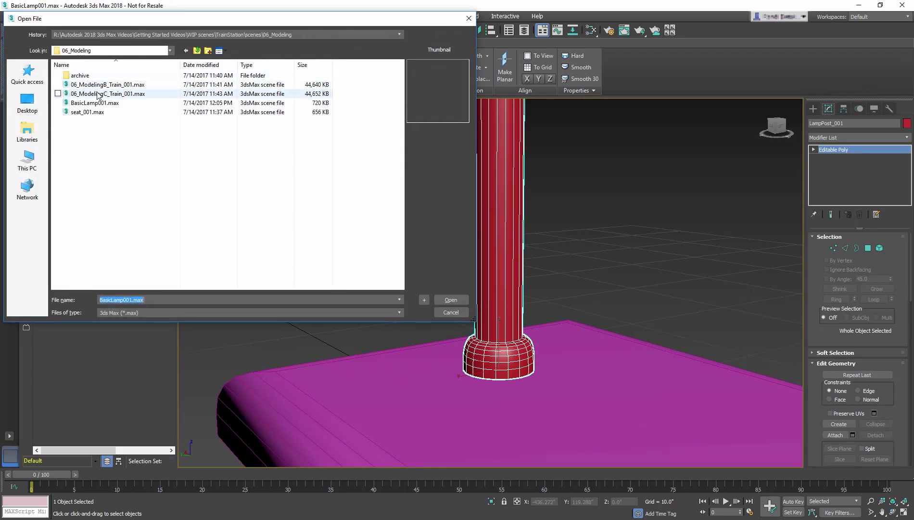
double_click(107, 93)
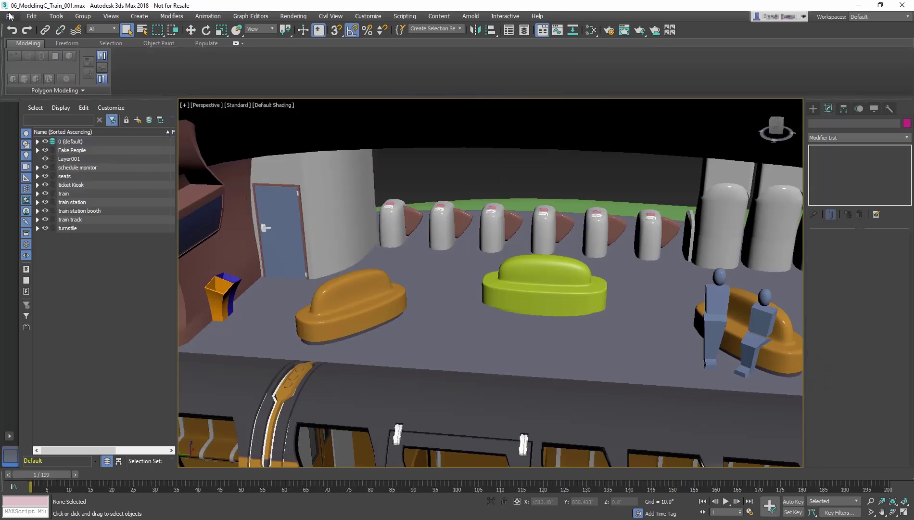
Merge LampBase_001, LampMain_001 and LampPost_001 from 06_Modeling/BasicLamp001.max
click(10, 16)
mouse_move(20, 147)
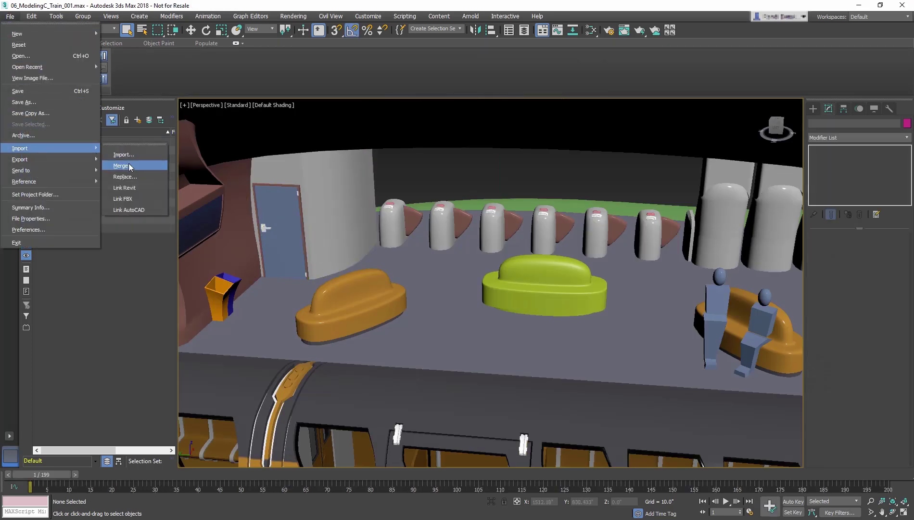
click(128, 166)
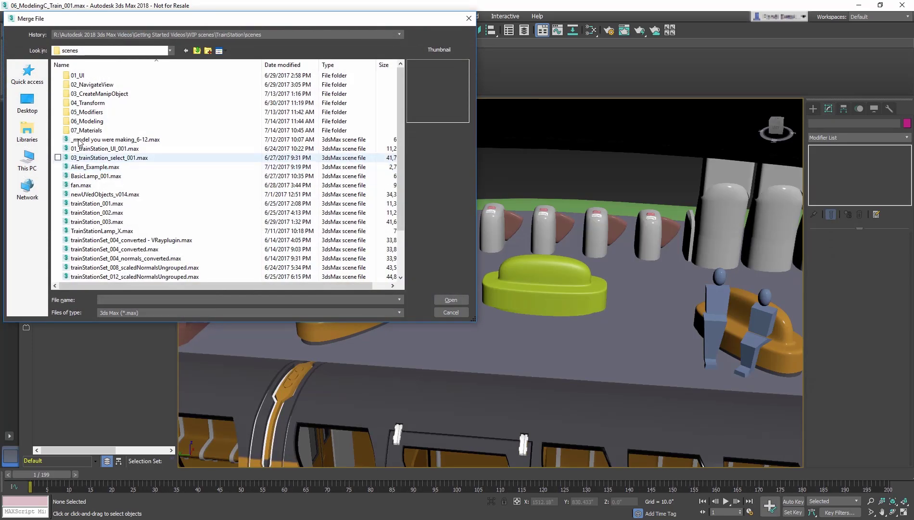
double_click(86, 120)
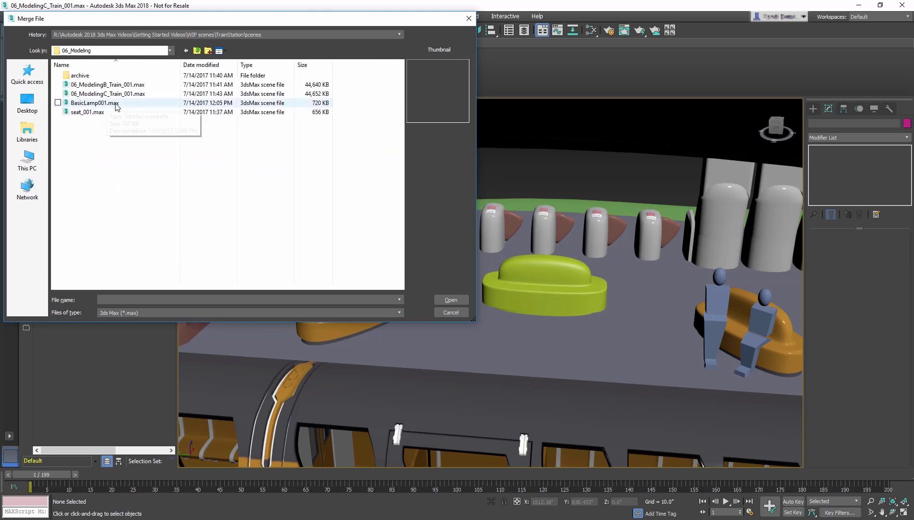
click(94, 103)
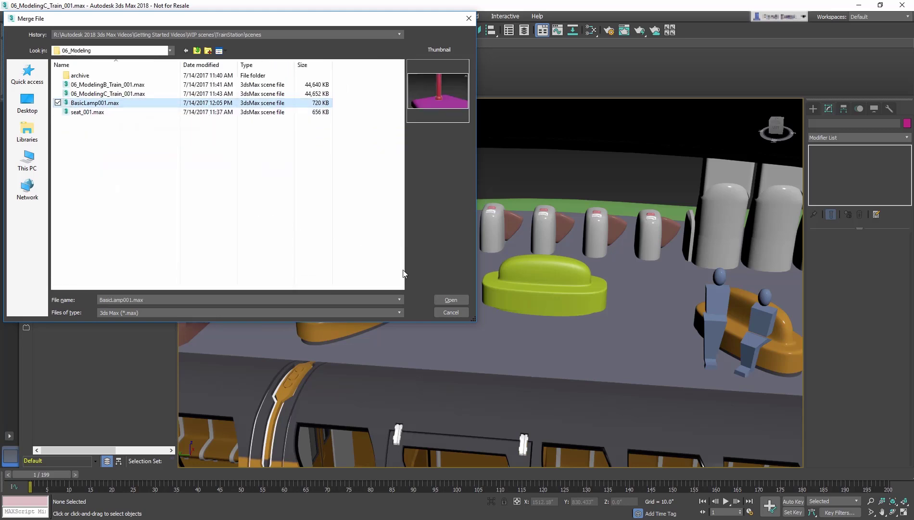
click(451, 300)
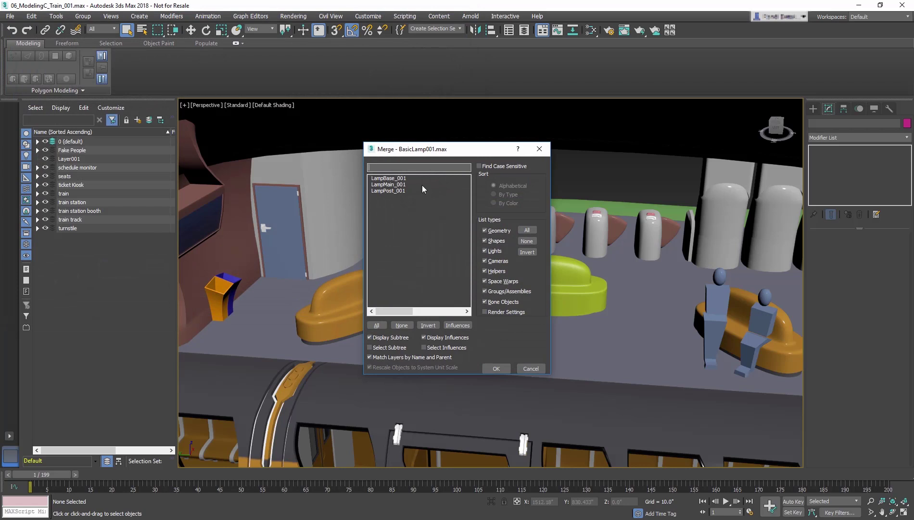
drag(422, 177, 425, 190)
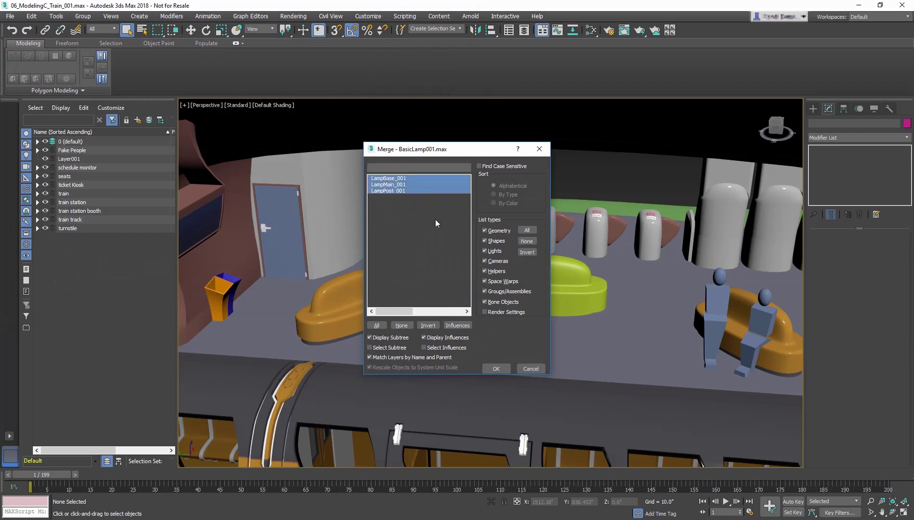
click(498, 367)
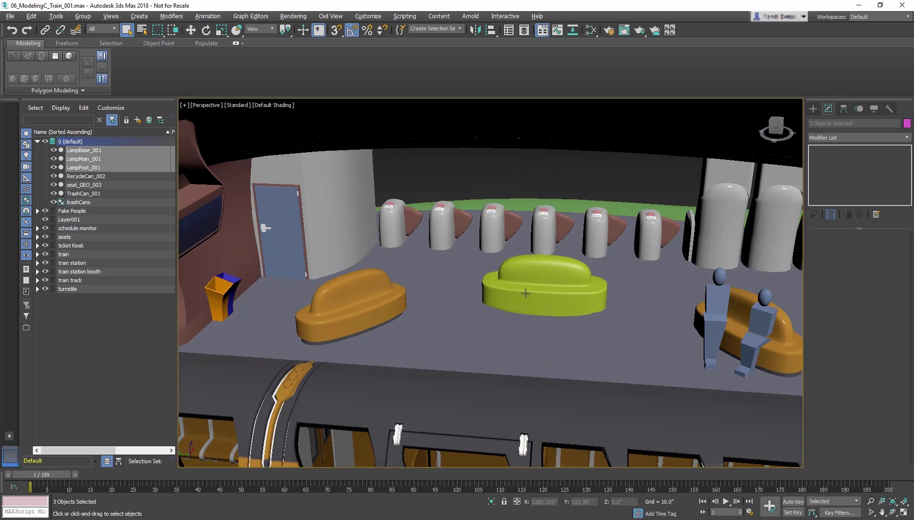
scroll(525, 294, down, 5)
Group the three merged lamp pieces into a group named Lamp001
alt+middle_drag(509, 297, 400, 236)
scroll(500, 295, down, 3)
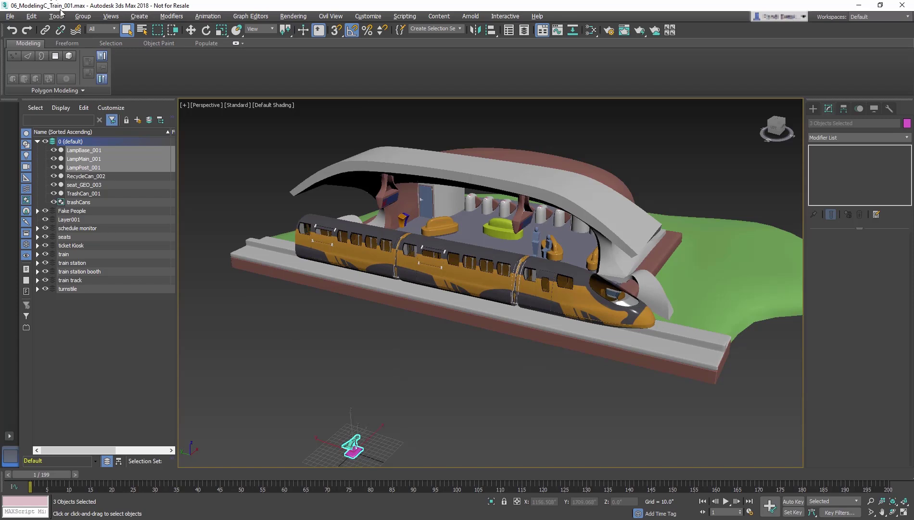
click(83, 17)
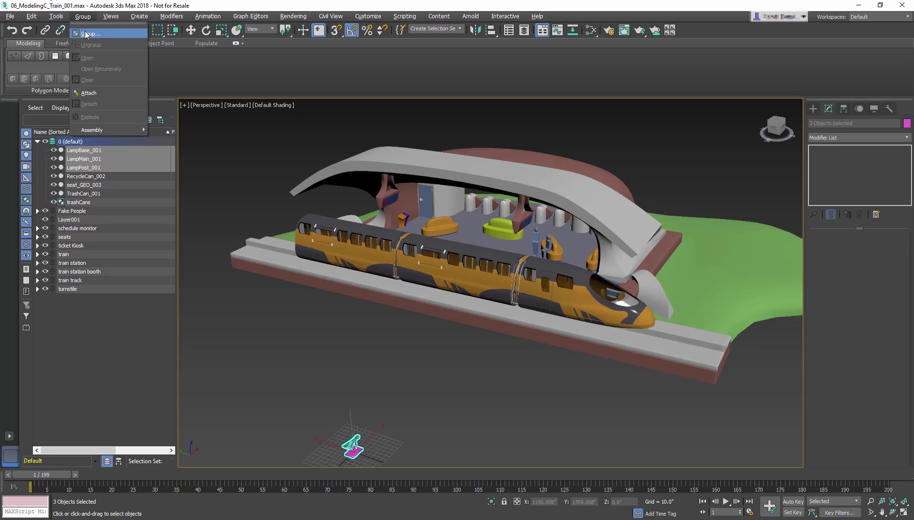
click(86, 32)
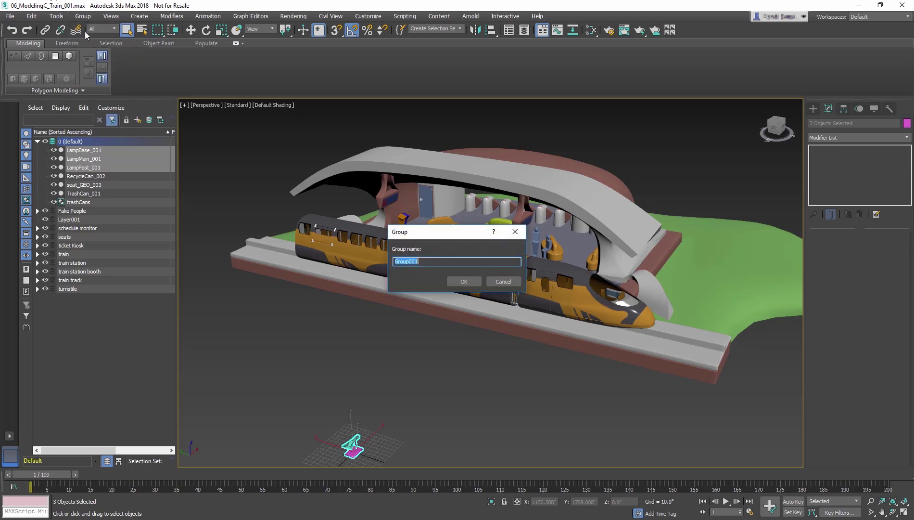
text(Lam)
key(Return)
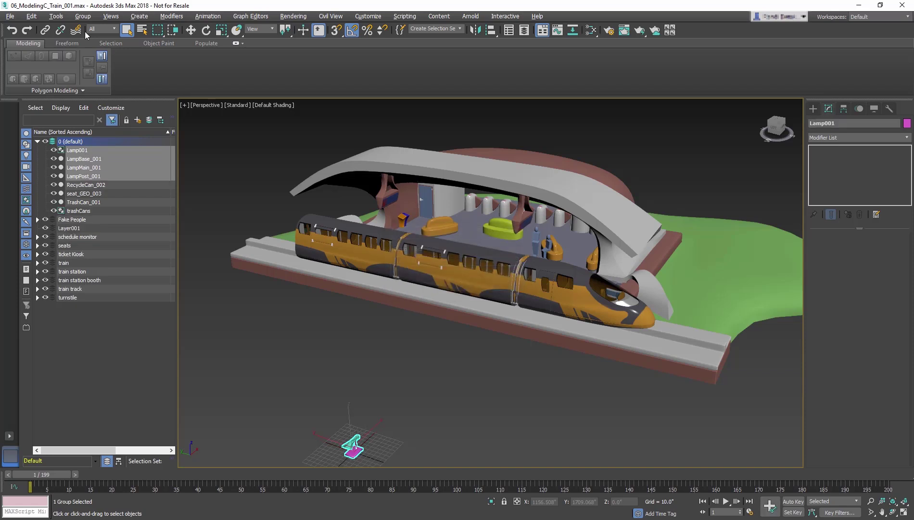
Isolate Lamp001 and move it to X 860, Y -220, Z 280
key(alt+q)
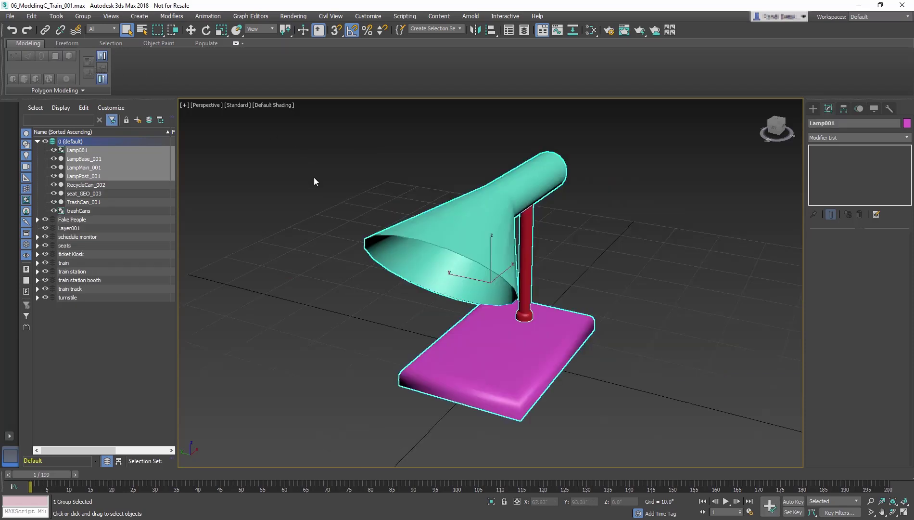
mouse_move(373, 210)
alt+middle_down()
mouse_move(398, 215)
mouse_move(432, 254)
alt+middle_up()
scroll(398, 215, down, 5)
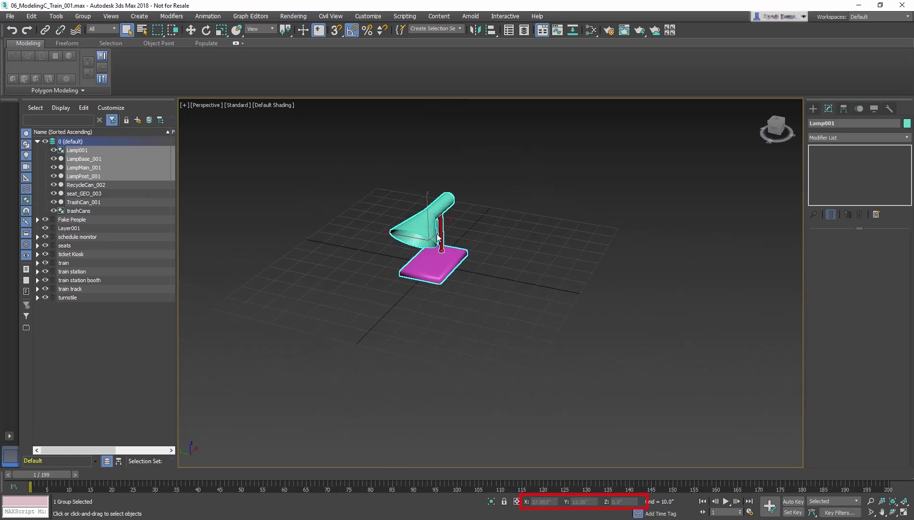
key(w)
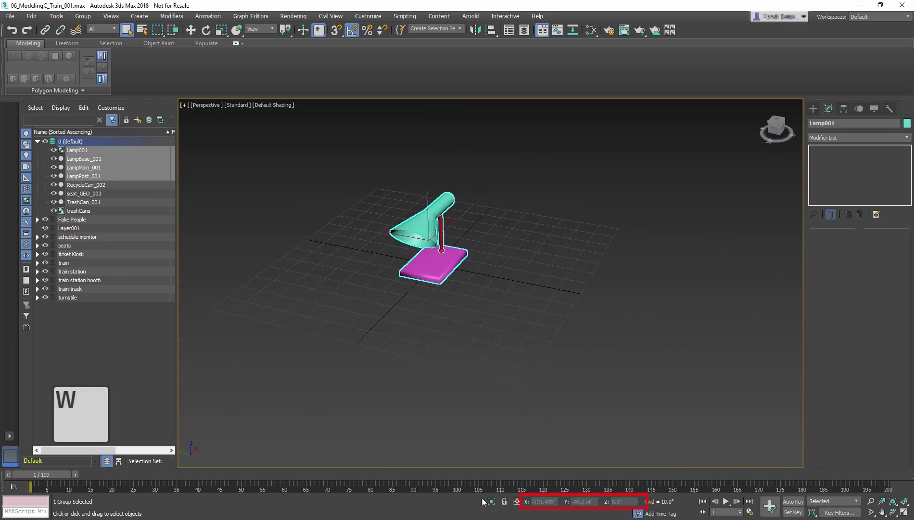
double_click(549, 502)
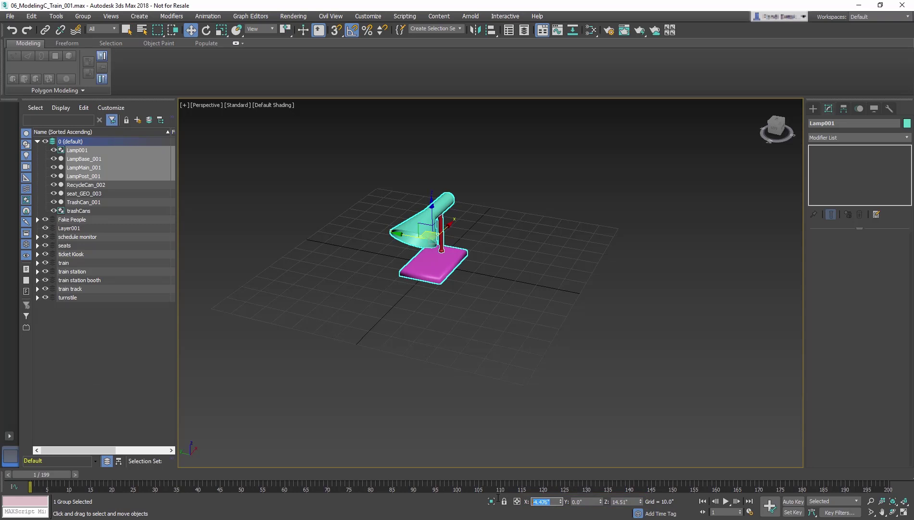
text(0)
key(Tab)
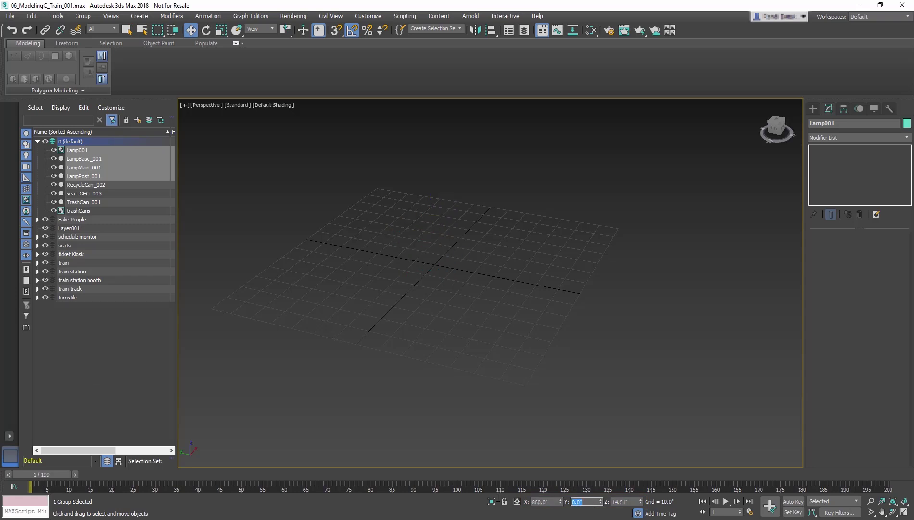
text(-220)
key(Tab)
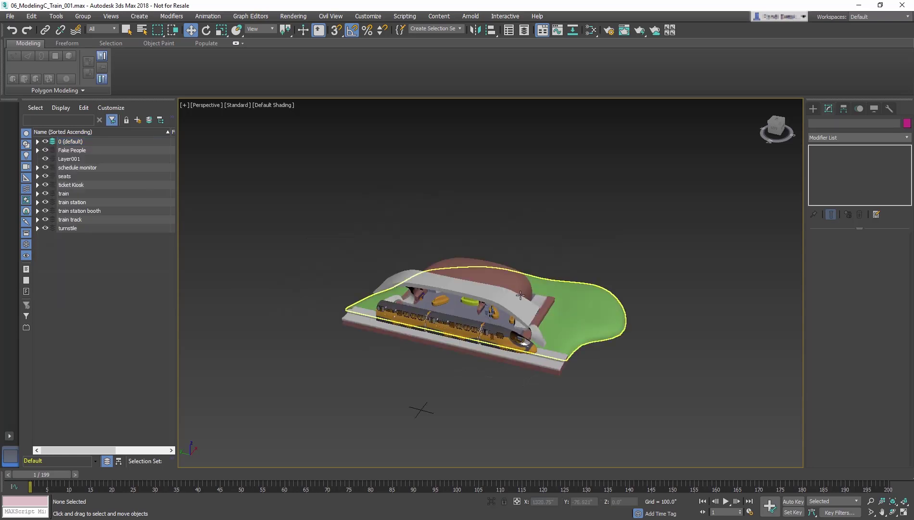
scroll(522, 295, up, 2)
scroll(522, 298, up, 1)
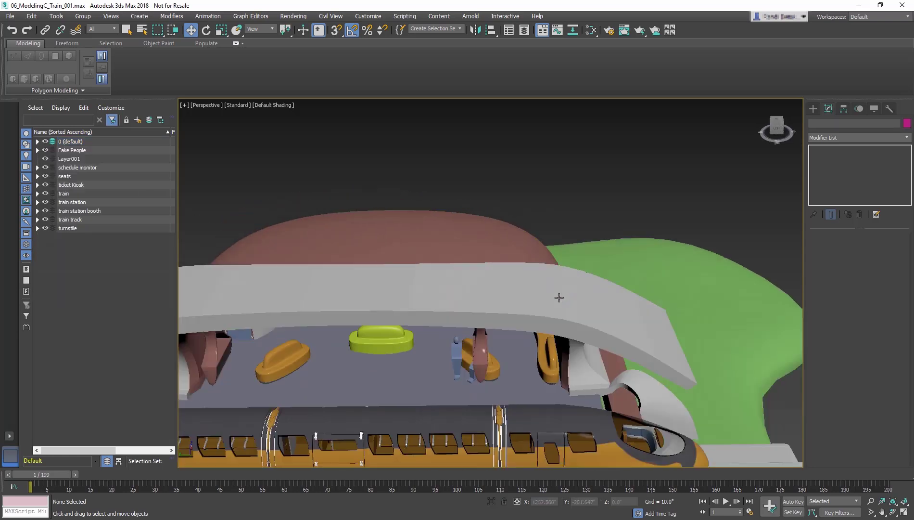
scroll(565, 290, up, 1)
scroll(579, 302, up, 1)
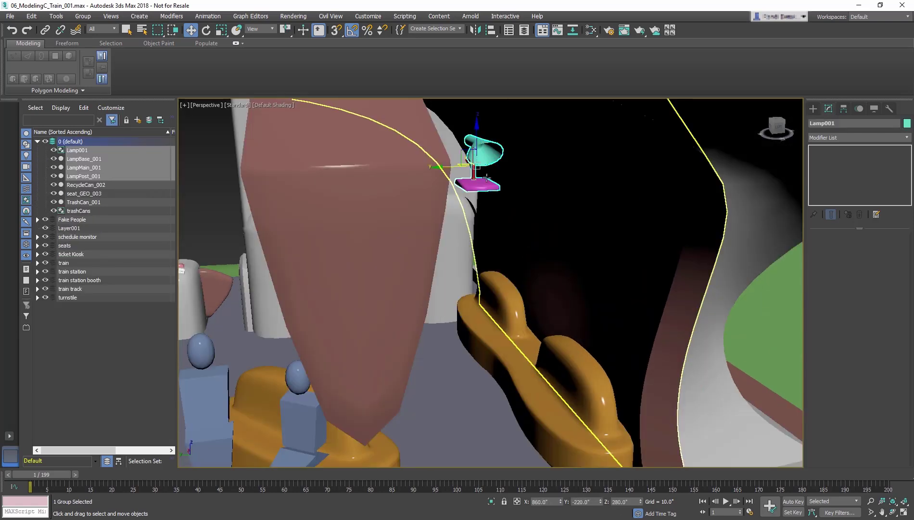
Rotate Lamp001 -90 degrees on X and Y so it mounts on the wall
key(z)
key(e)
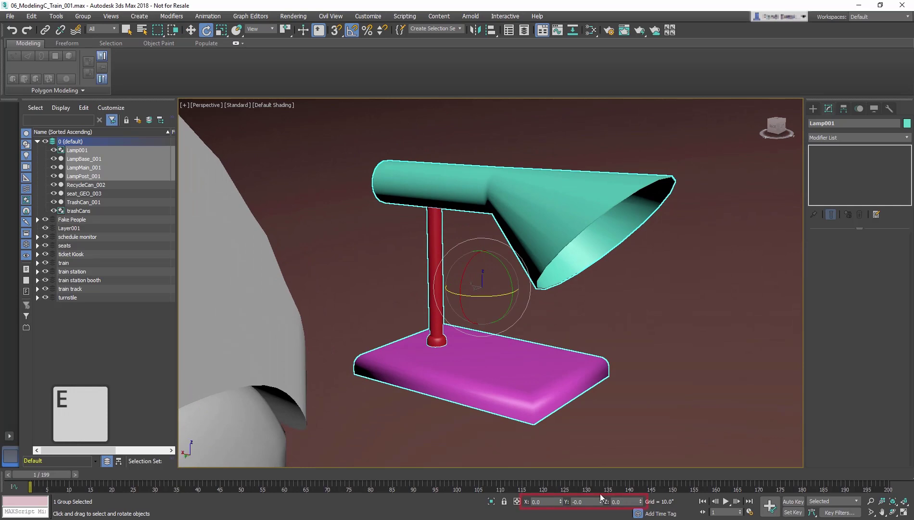
click(541, 501)
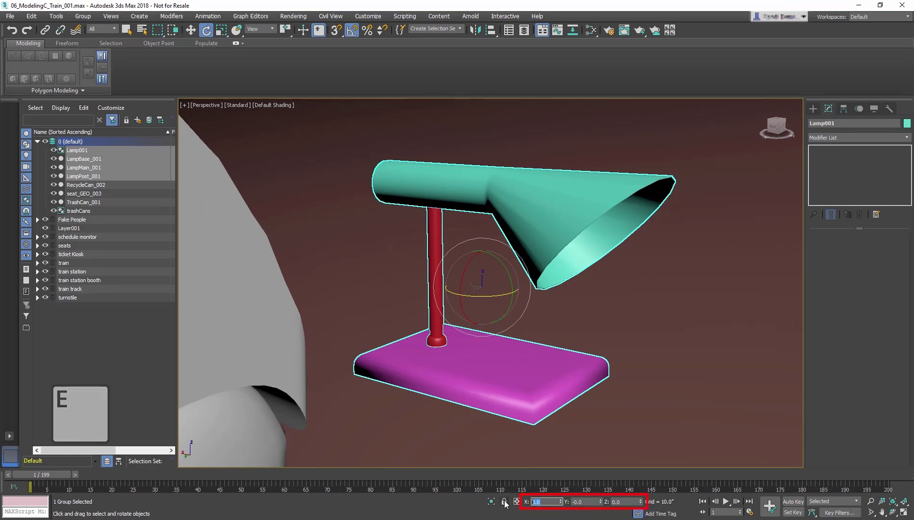
text(-90)
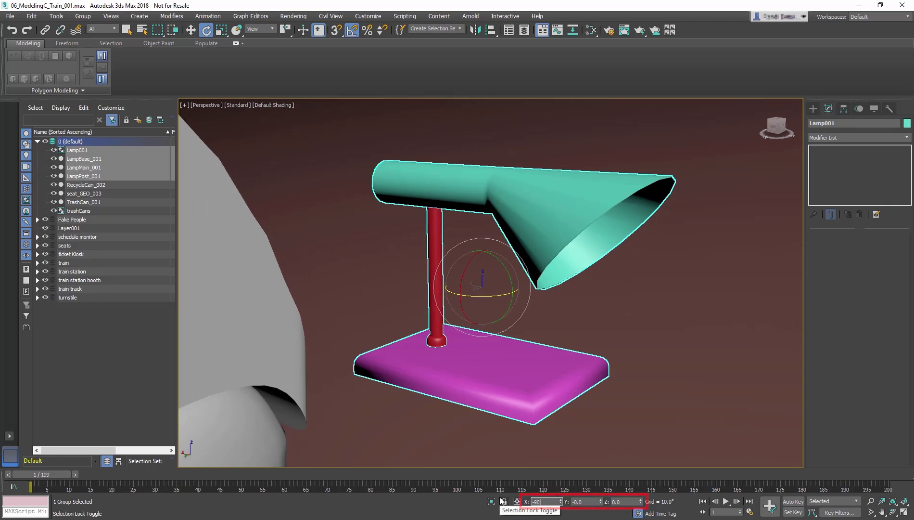
key(Tab)
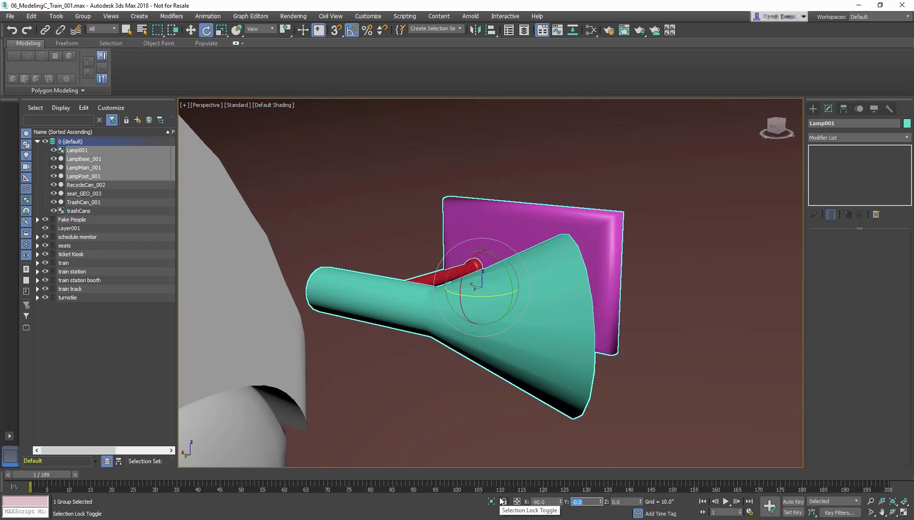
text(-90)
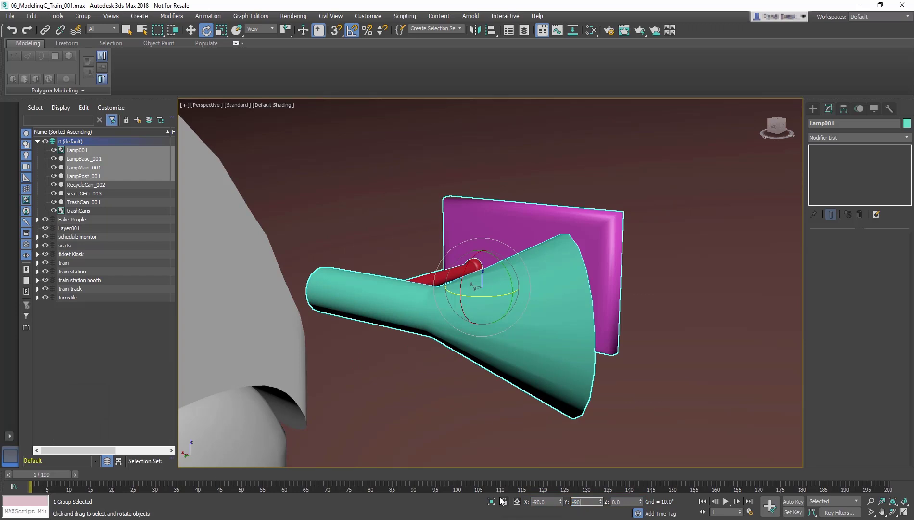
key(Tab)
scroll(452, 402, down, 3)
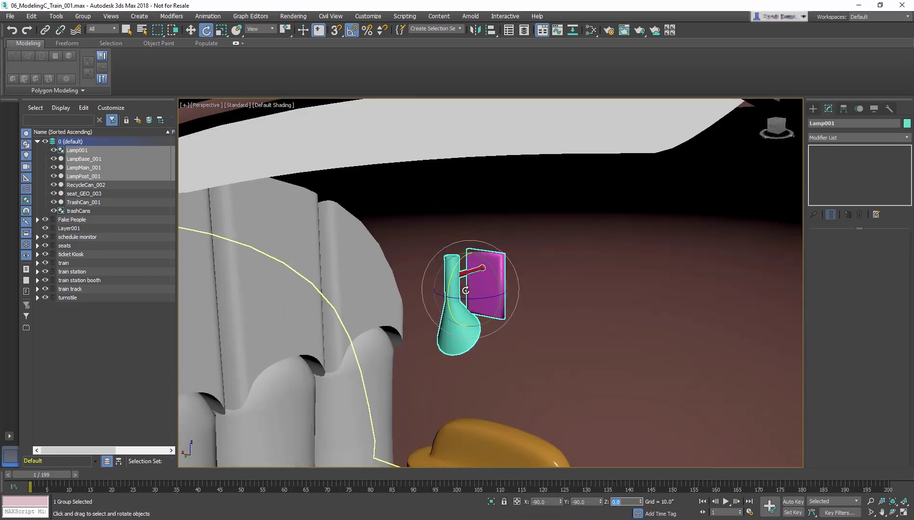
alt+middle_drag(465, 290, 503, 276)
key(q)
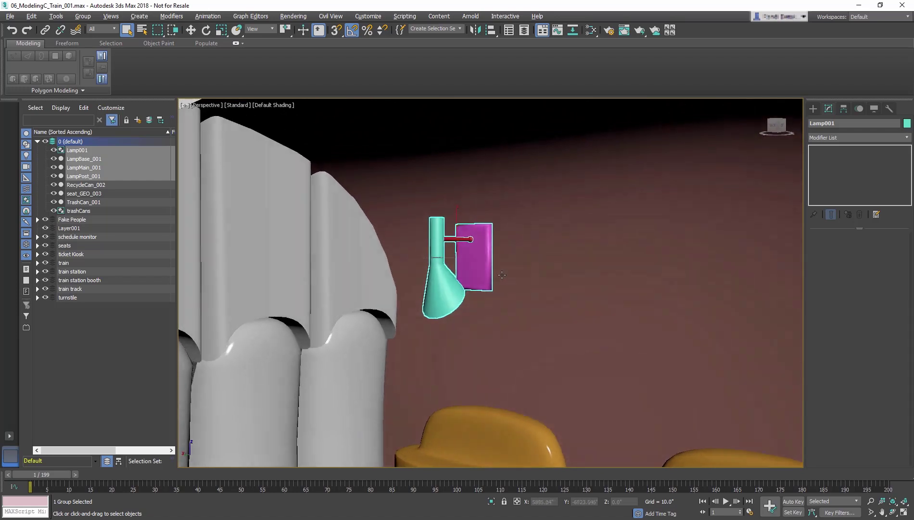
Scale Lamp001 uniformly to 70 percent on all three axes
key(r)
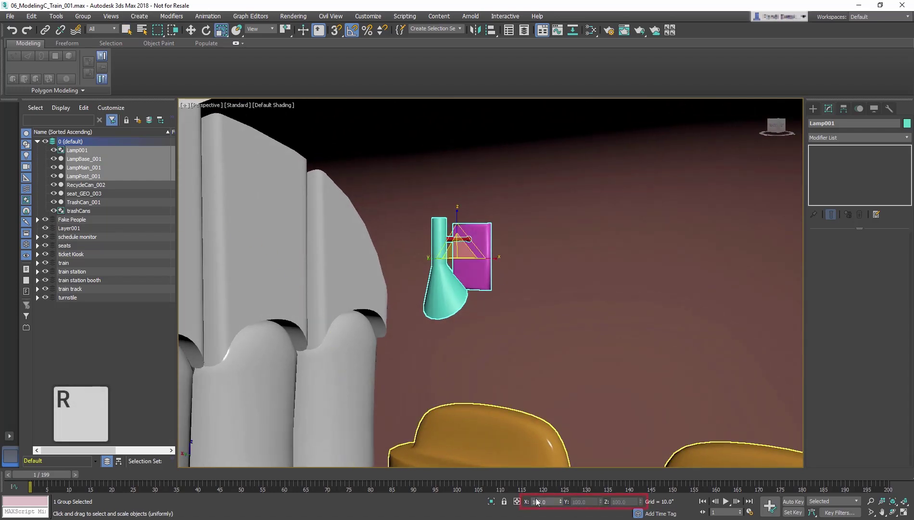
double_click(537, 502)
text(70)
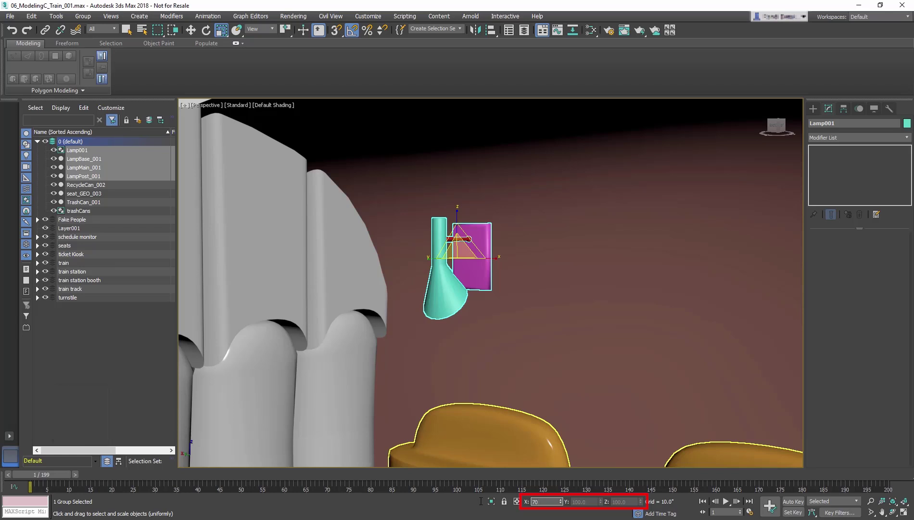
key(Return)
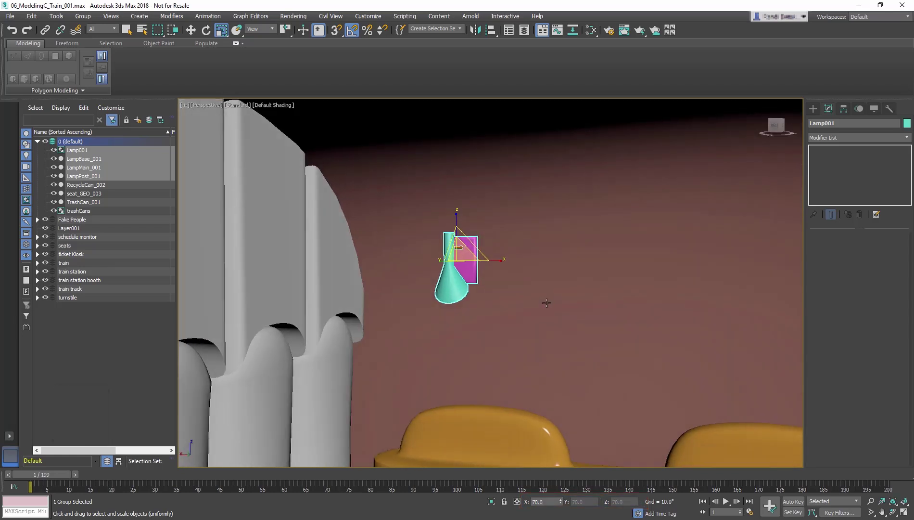
middle_drag(502, 283, 438, 304)
Shift-move an instanced clone, Lamp002, farther along the wall, then select both lamps
key(w)
key(w)
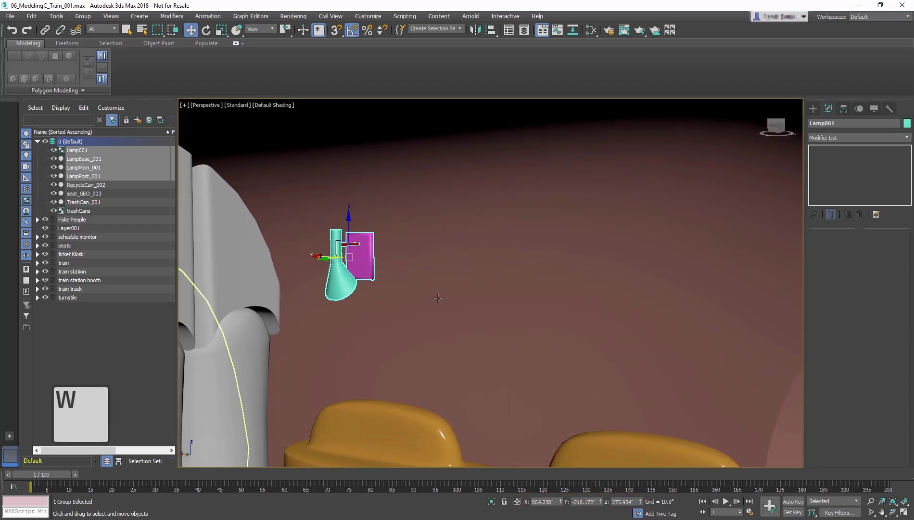
shift+middle_drag(437, 289, 308, 257)
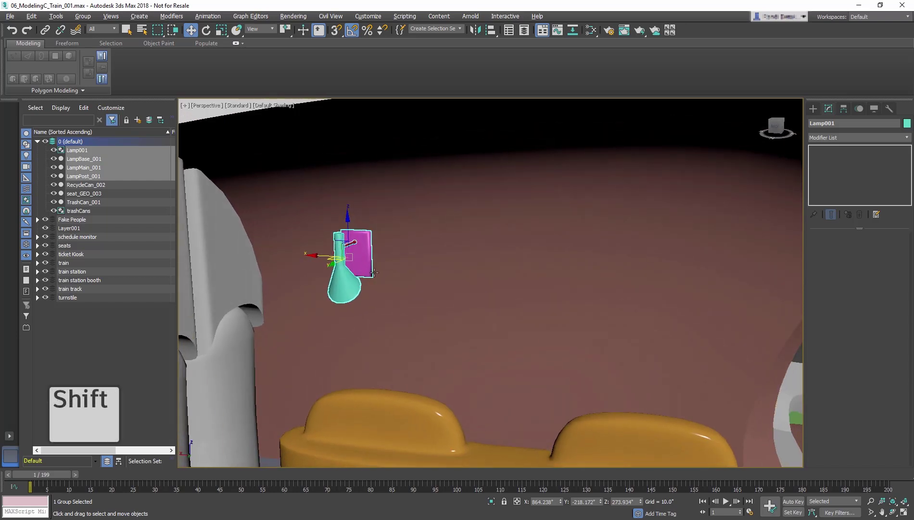
mouse_move(308, 257)
shift+mouse_down()
mouse_move(621, 269)
mouse_move(611, 269)
shift+mouse_up()
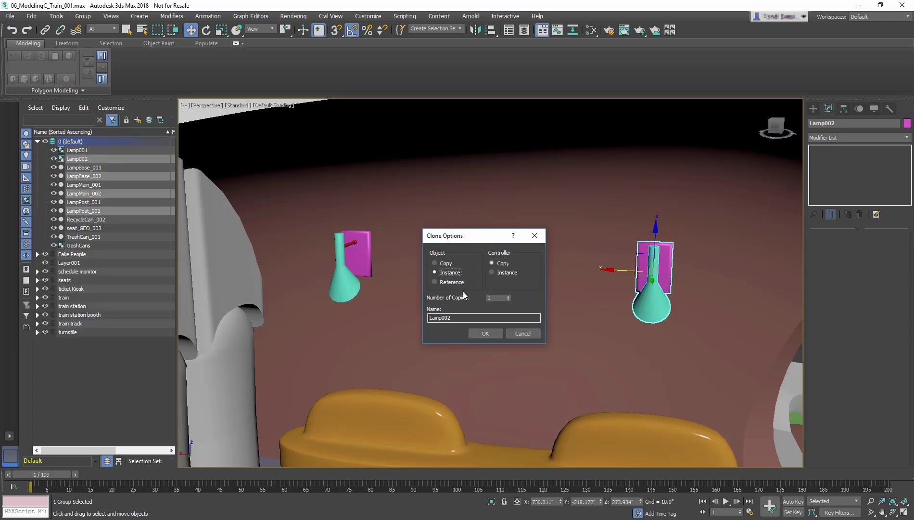
click(485, 333)
mouse_move(478, 334)
middle_down()
mouse_move(479, 325)
mouse_move(457, 314)
middle_up()
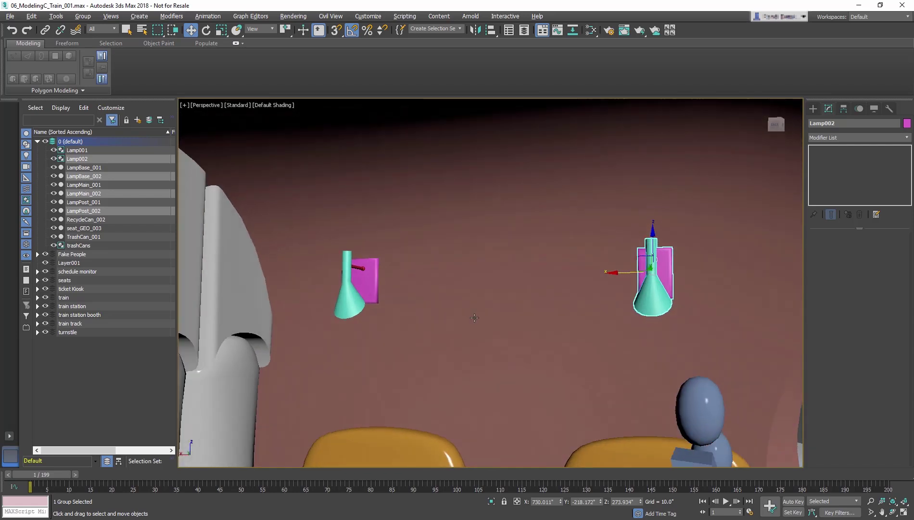
ctrl+click(372, 298)
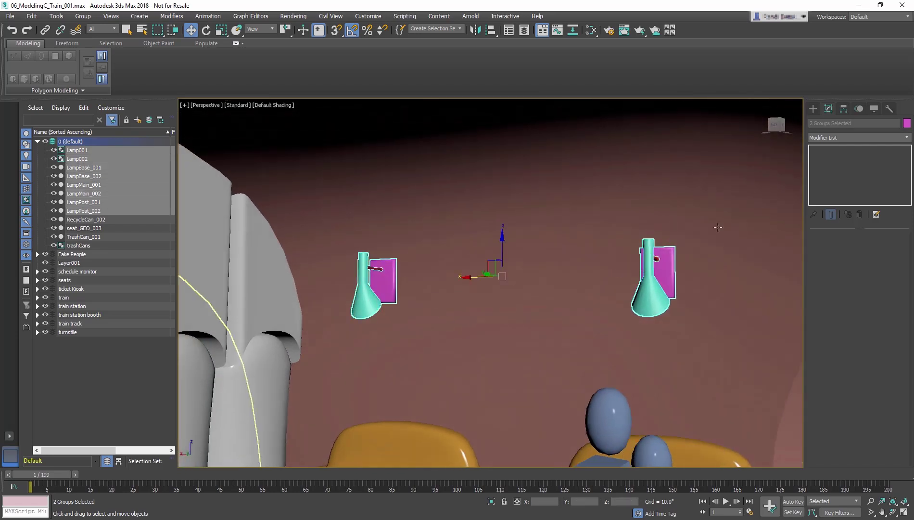
Set the object color of Lamp001 and Lamp002 to black
click(908, 124)
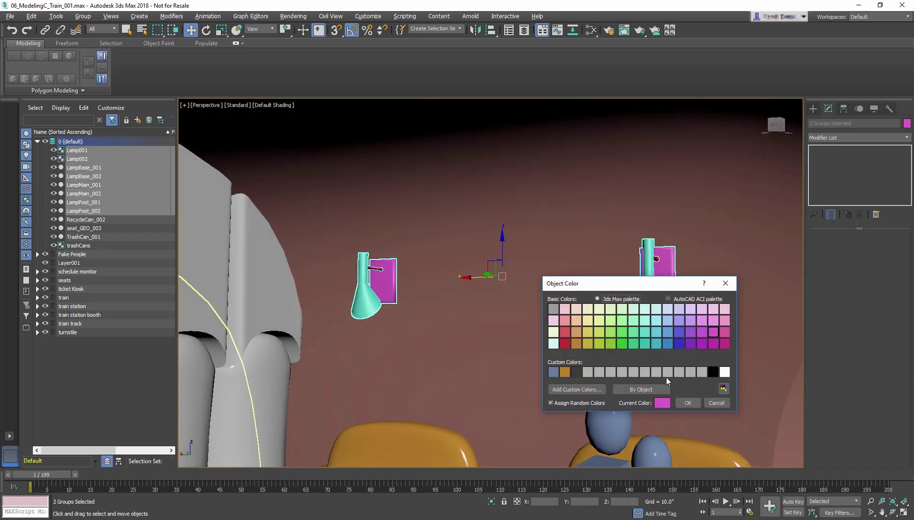
click(714, 371)
click(688, 403)
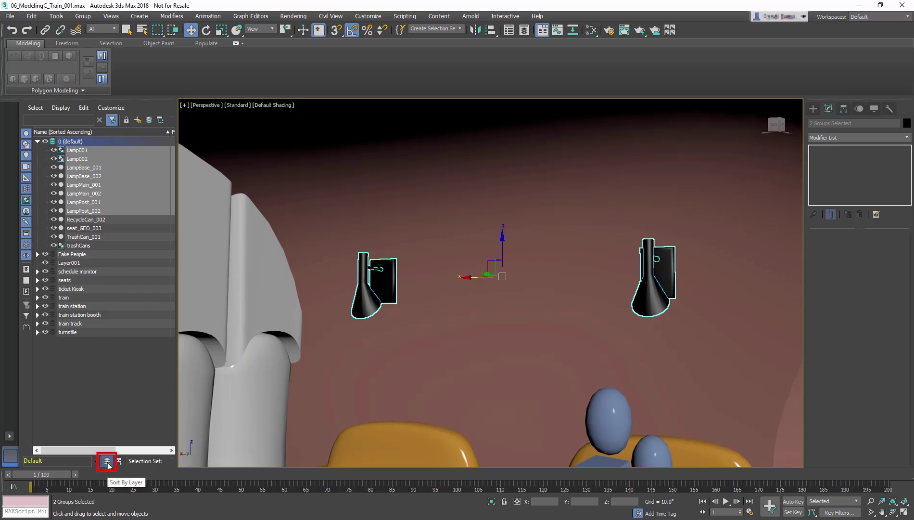
Put the selected lamp objects in a new layer named 'Lamps' and open Save As
click(93, 159)
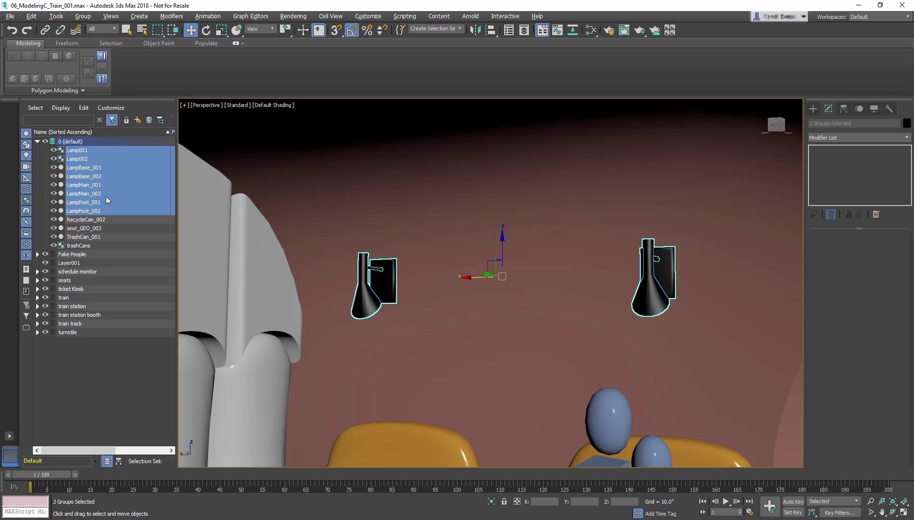
click(140, 121)
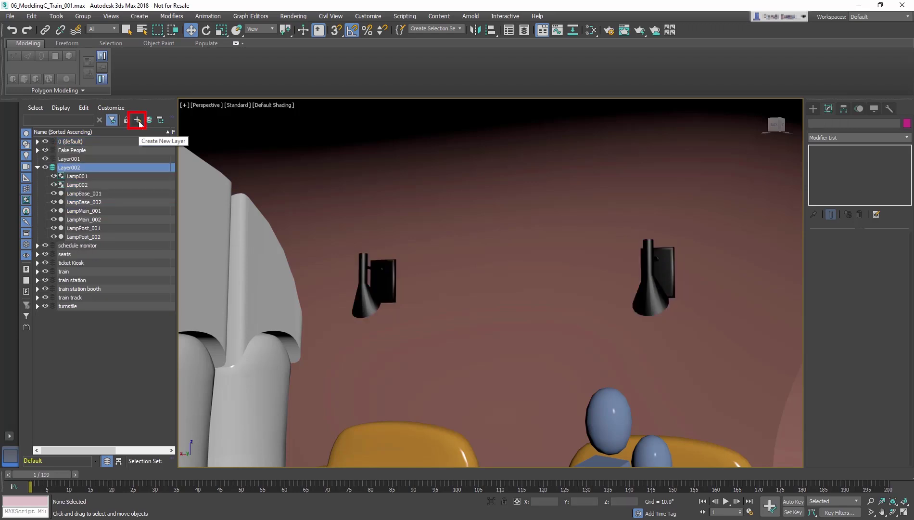
double_click(79, 168)
text(Lamps)
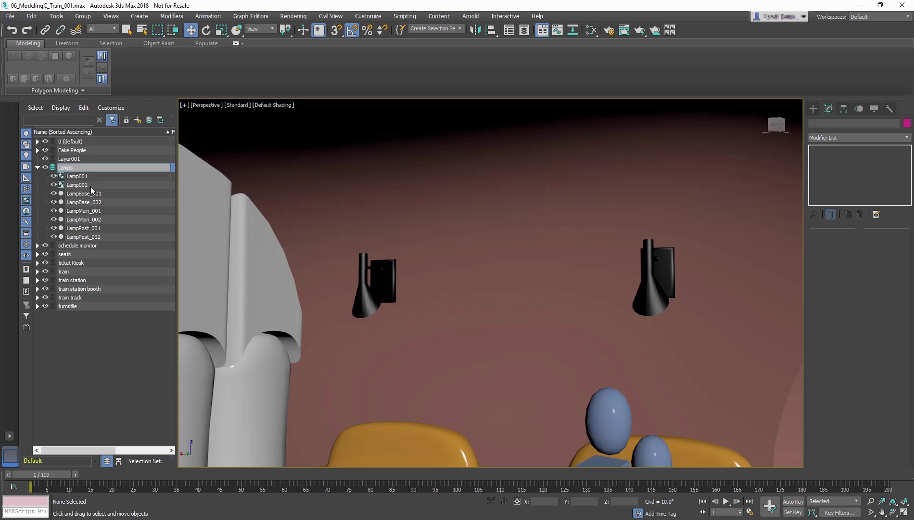
key(Return)
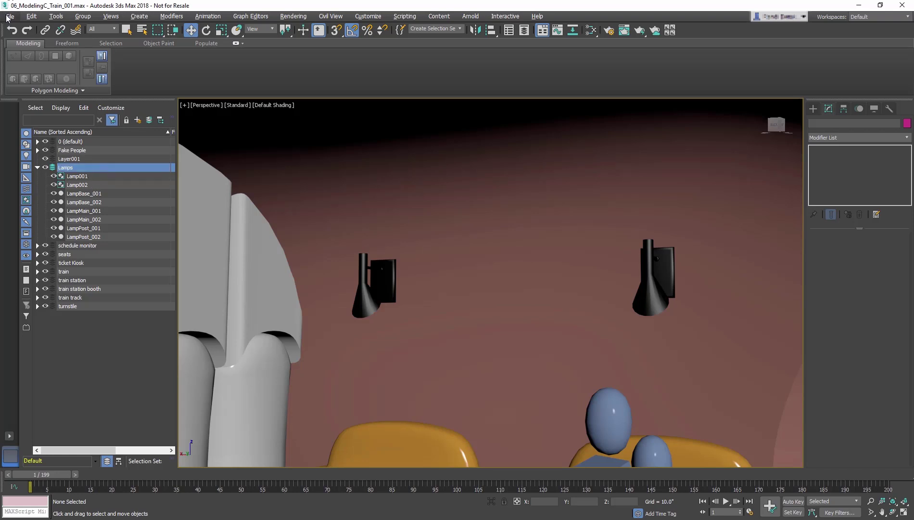
click(8, 16)
click(23, 100)
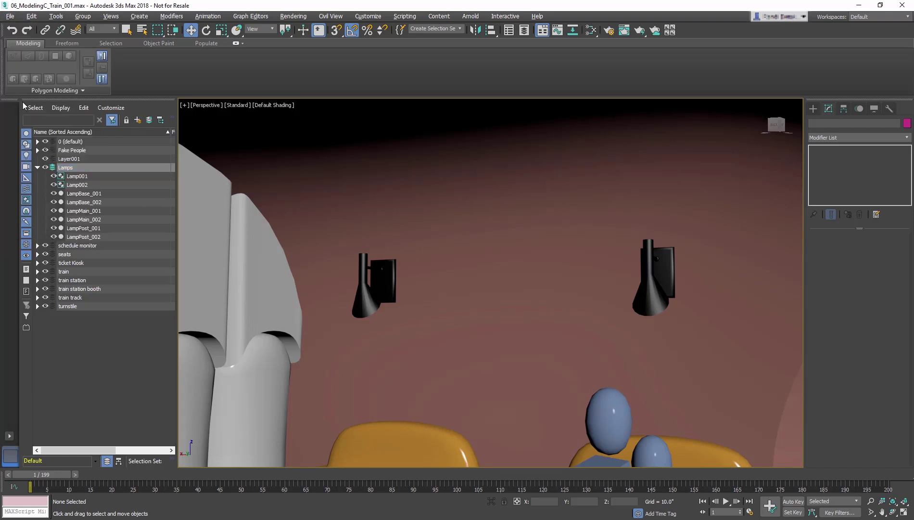